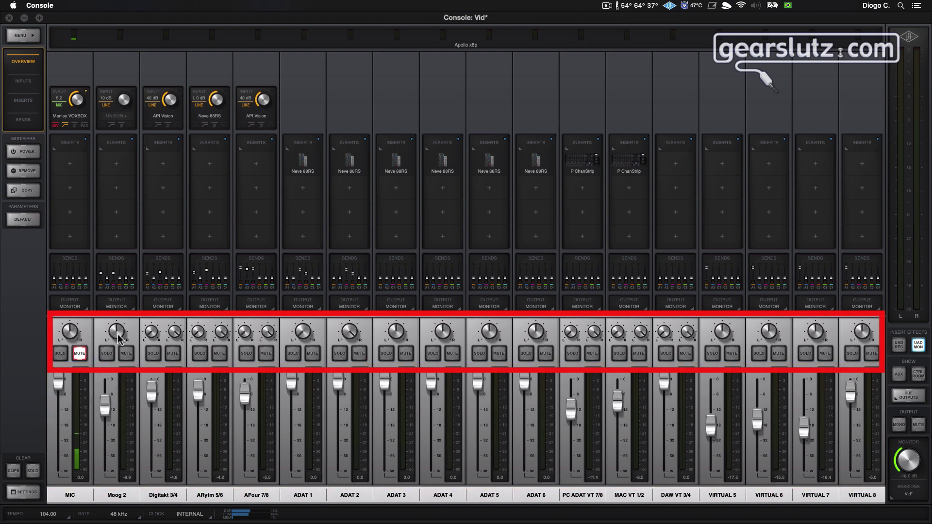
# - Switch the MIC channel's output to LINE 1 and back to MONITOR, then open its ANALOG 1 name panel
pyautogui.click(78, 308)
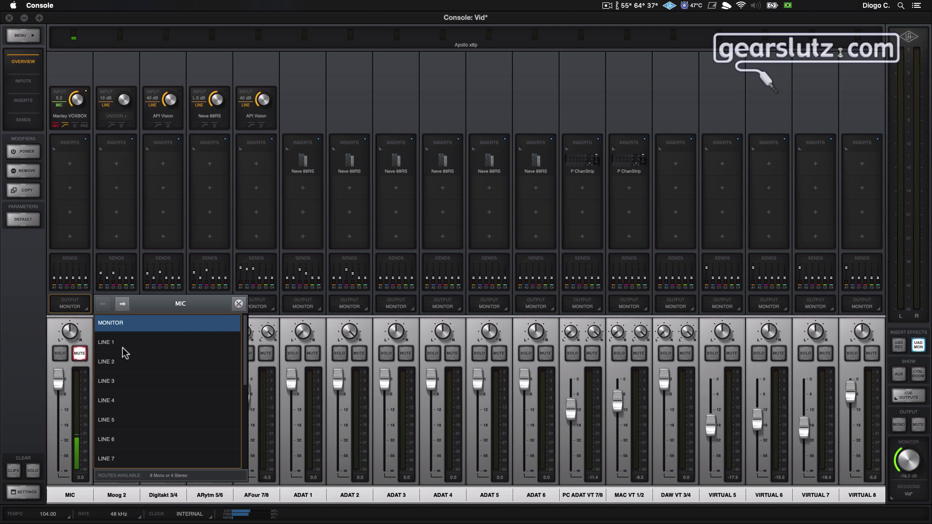
pyautogui.scroll(-1, 139, 444)
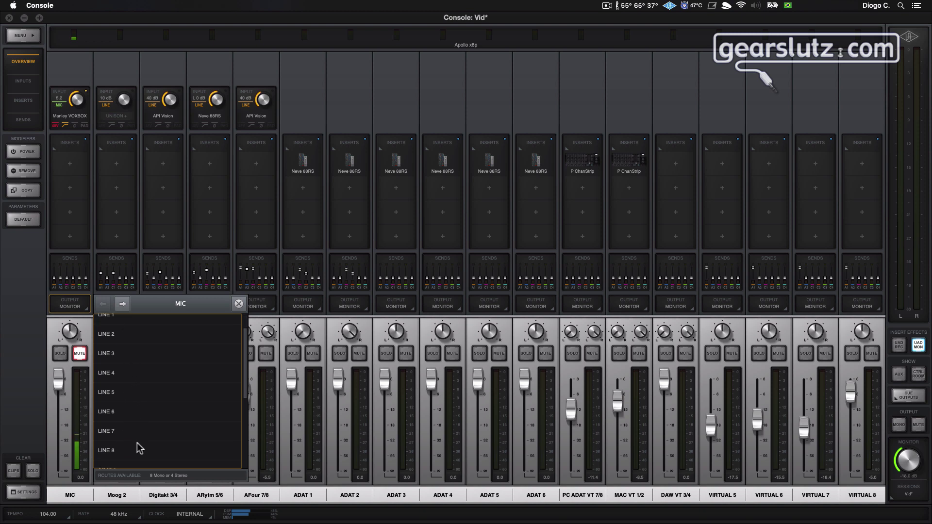
pyautogui.scroll(-5, 138, 447)
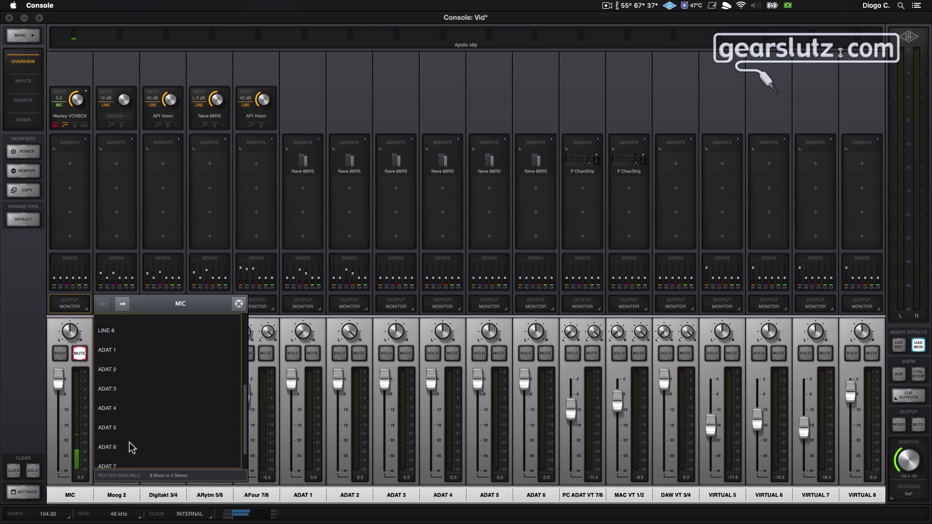
pyautogui.scroll(4, 130, 445)
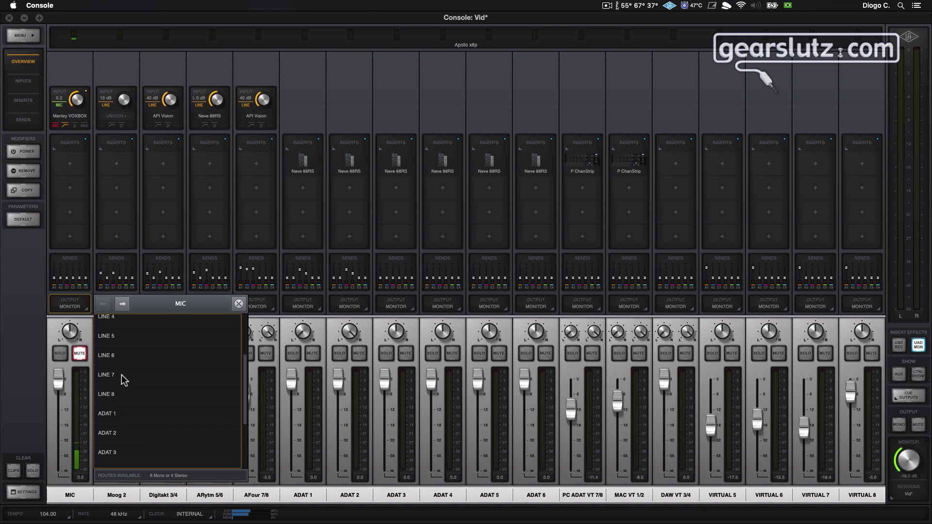
pyautogui.scroll(4, 128, 393)
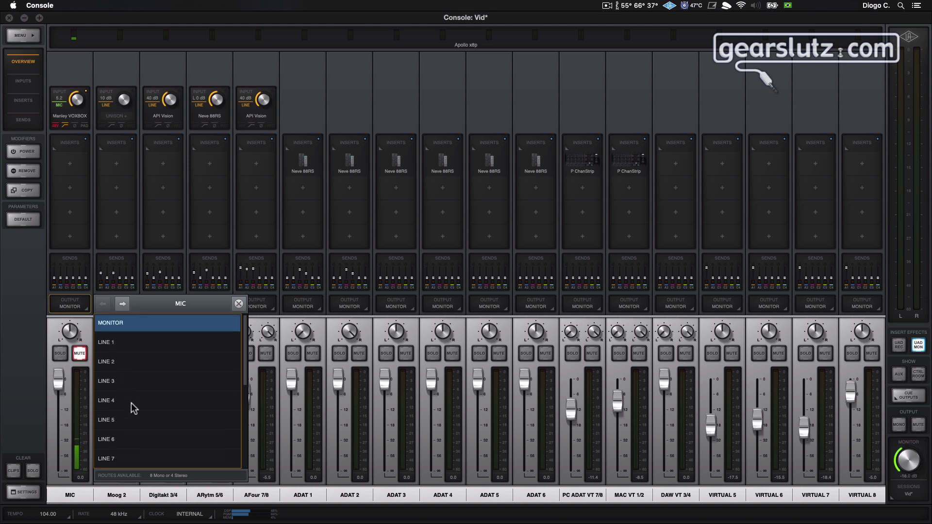
pyautogui.click(125, 344)
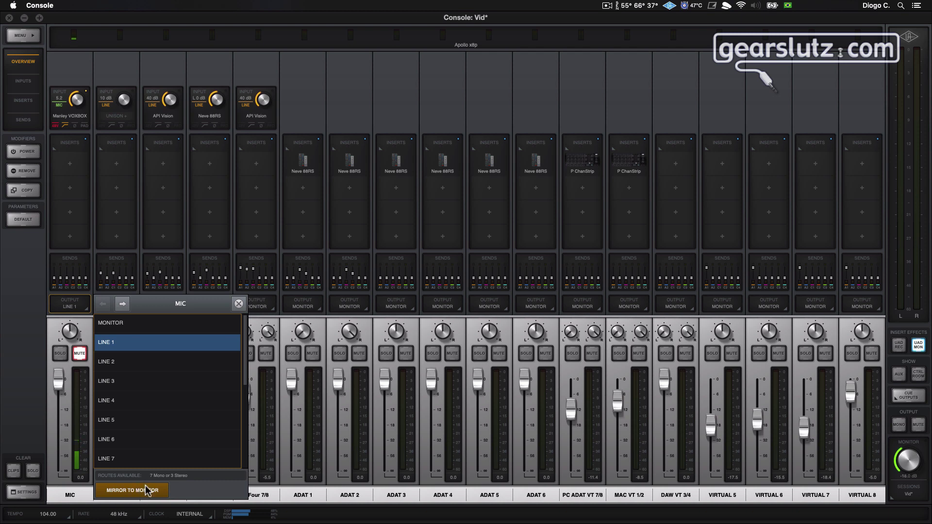
pyautogui.click(117, 322)
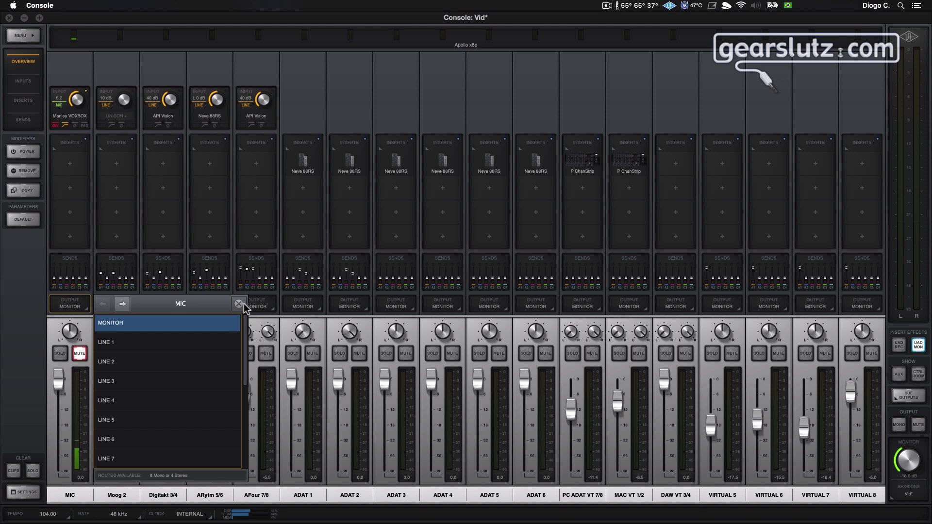
pyautogui.click(238, 303)
pyautogui.click(71, 495)
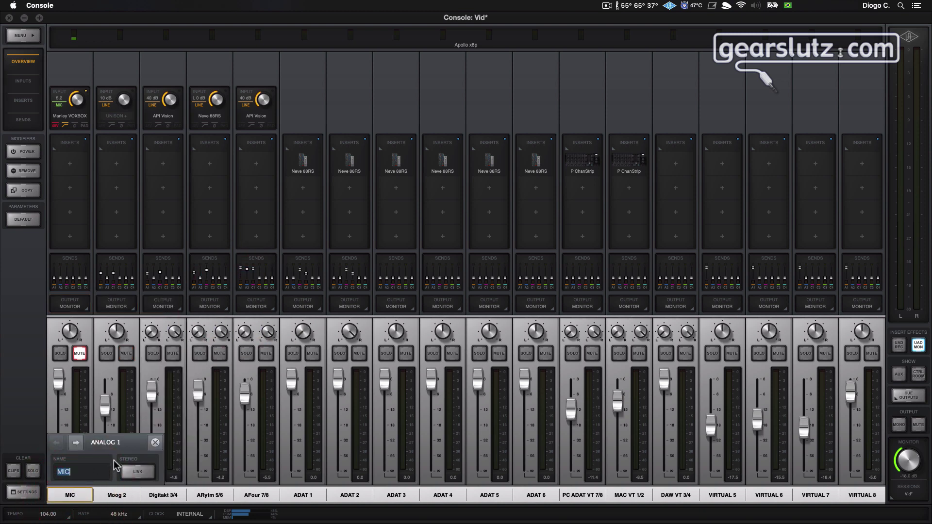
# - Rename the MIC channel with the user's name, link ADAT 1 and 2 as a stereo pair, and hide ADAT 1/2
pyautogui.write("DIogo's Mic")
pyautogui.click(155, 443)
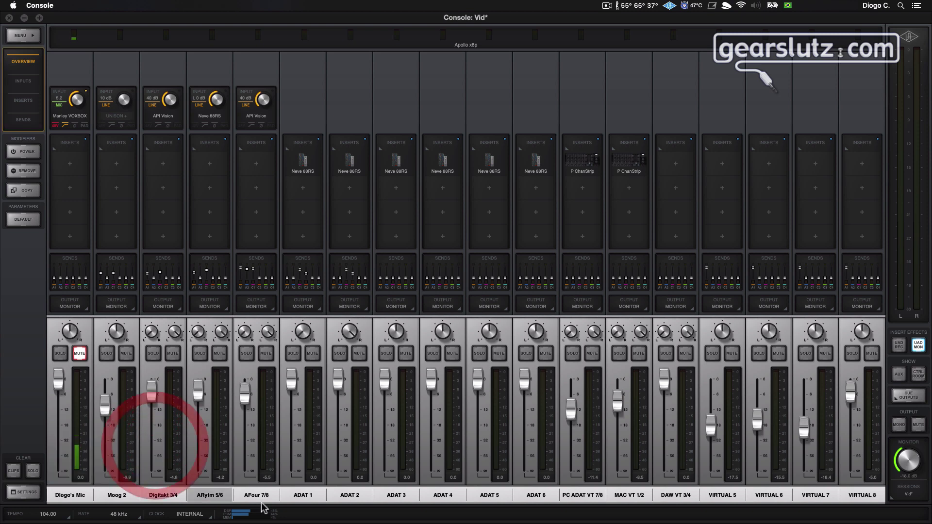
pyautogui.click(307, 495)
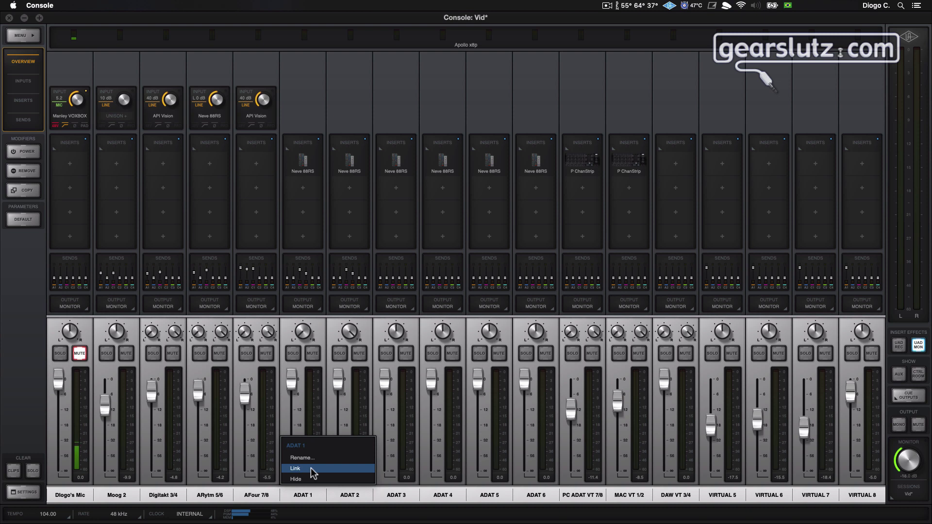
pyautogui.click(311, 469)
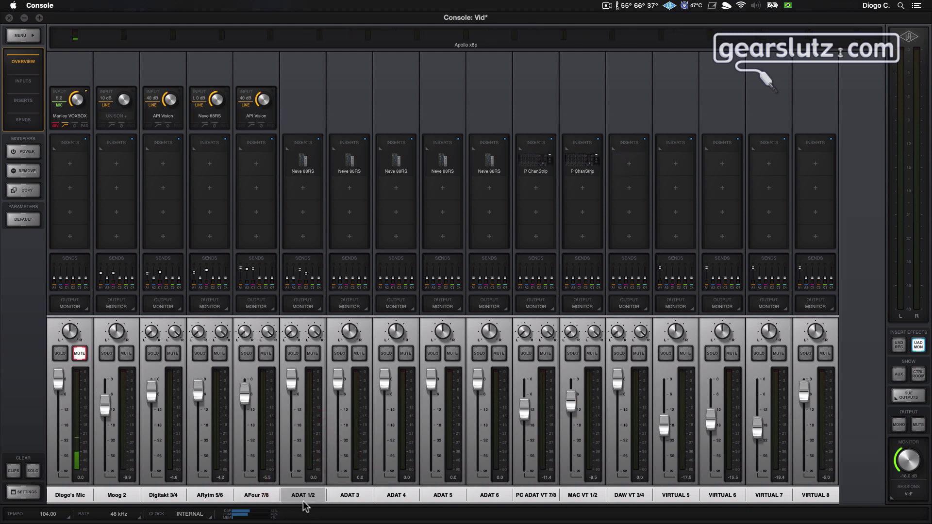
pyautogui.click(303, 500)
pyautogui.click(306, 477)
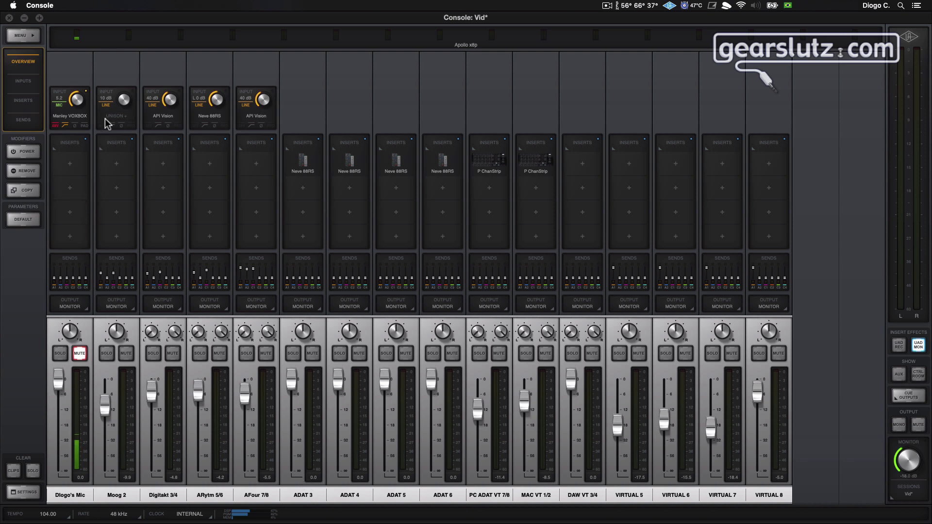
# - Via View > Show/Hide Inputs, turn off ADAT 3, 4, 5, 6 and PC ADAT VT 7/8, then finish with DONE
pyautogui.click(19, 35)
pyautogui.click(154, 35)
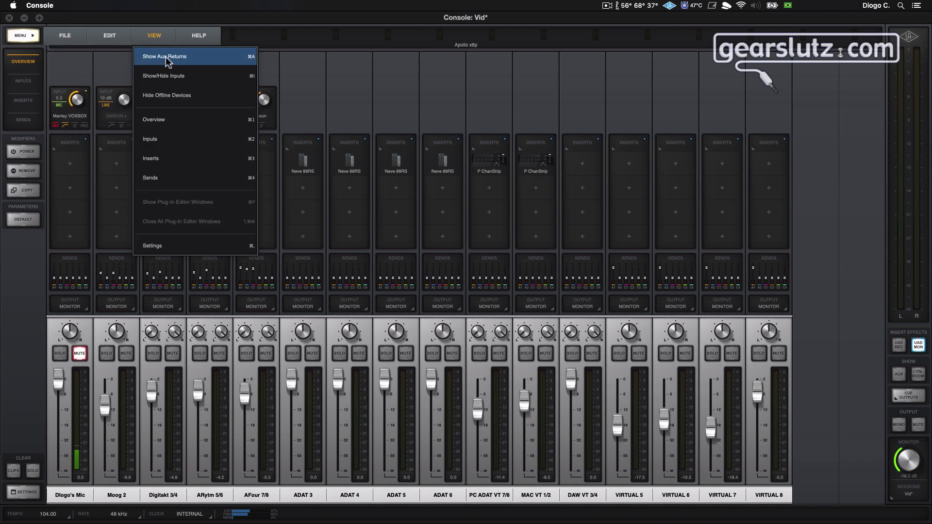
pyautogui.click(167, 76)
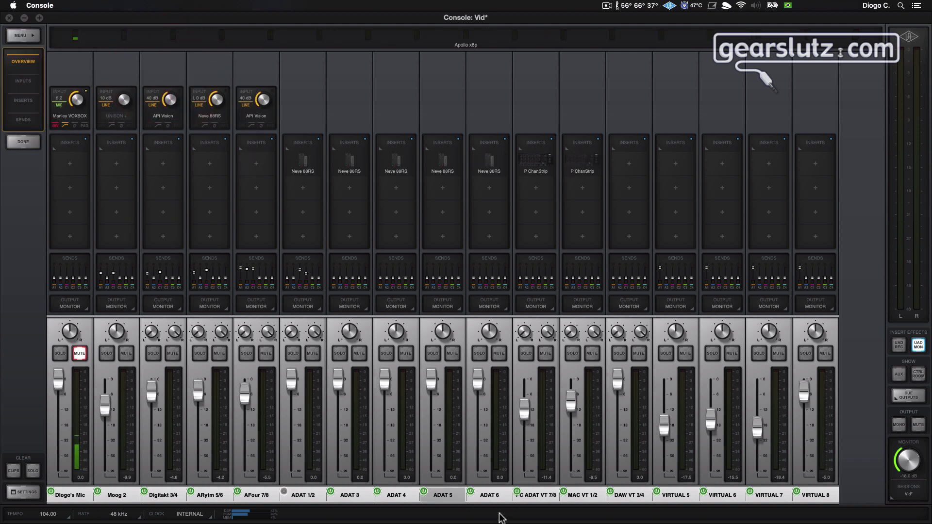
pyautogui.click(470, 492)
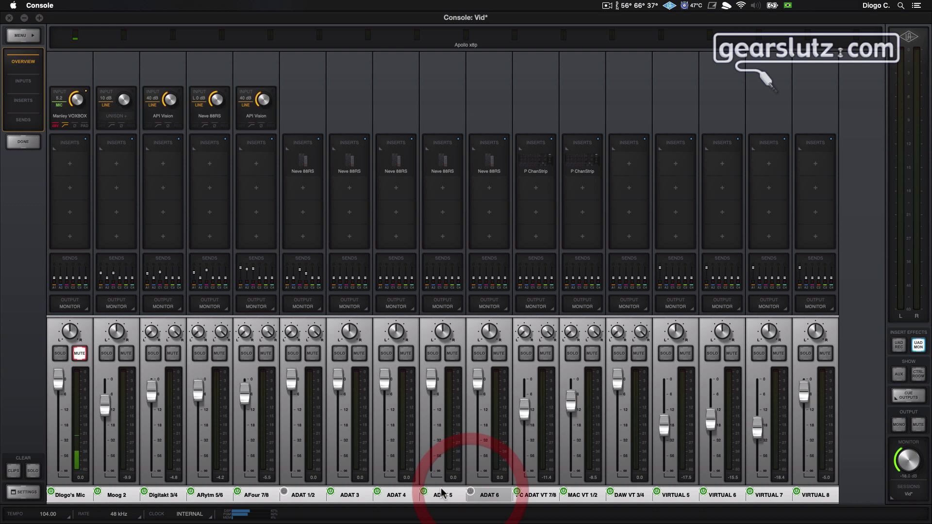
pyautogui.click(423, 492)
pyautogui.click(517, 491)
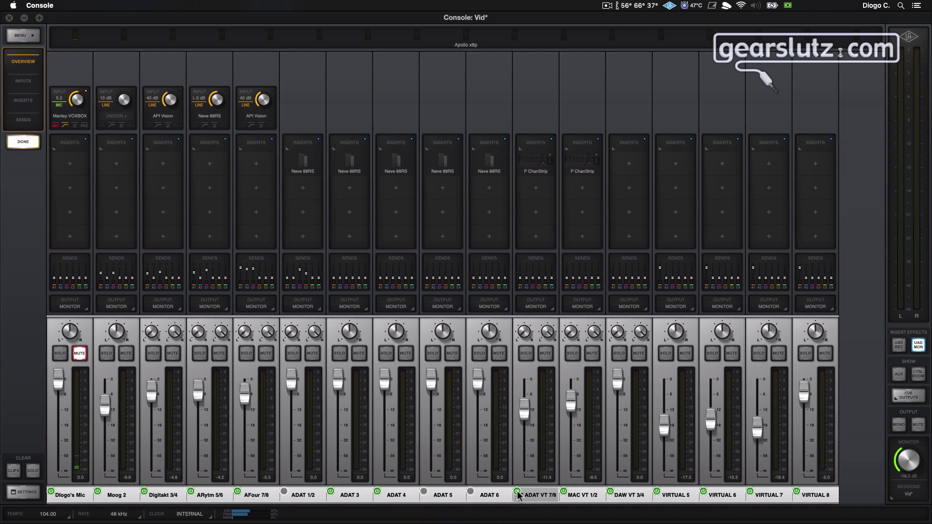
pyautogui.click(378, 491)
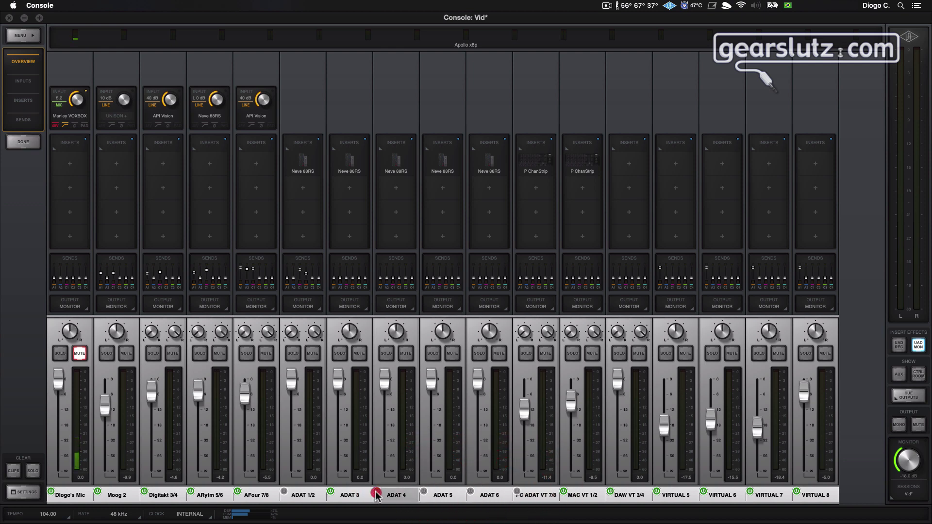
pyautogui.click(331, 492)
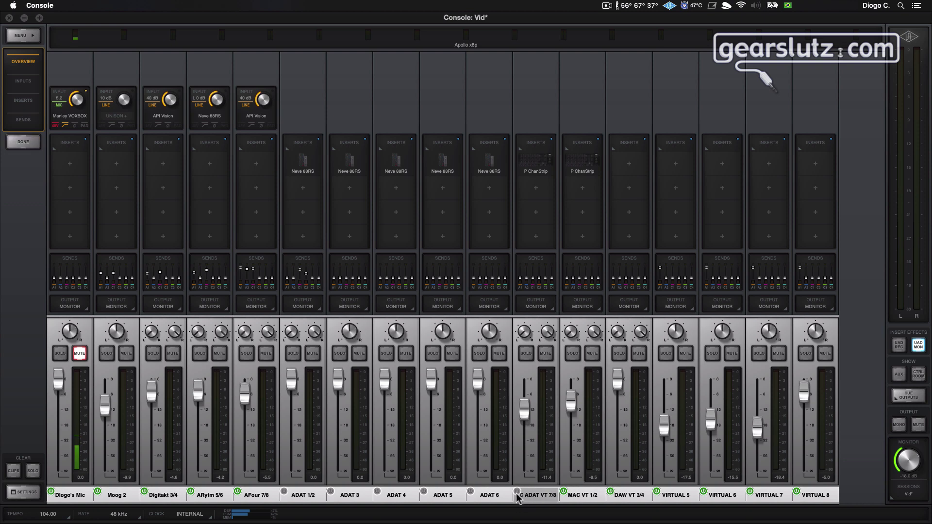
pyautogui.click(23, 142)
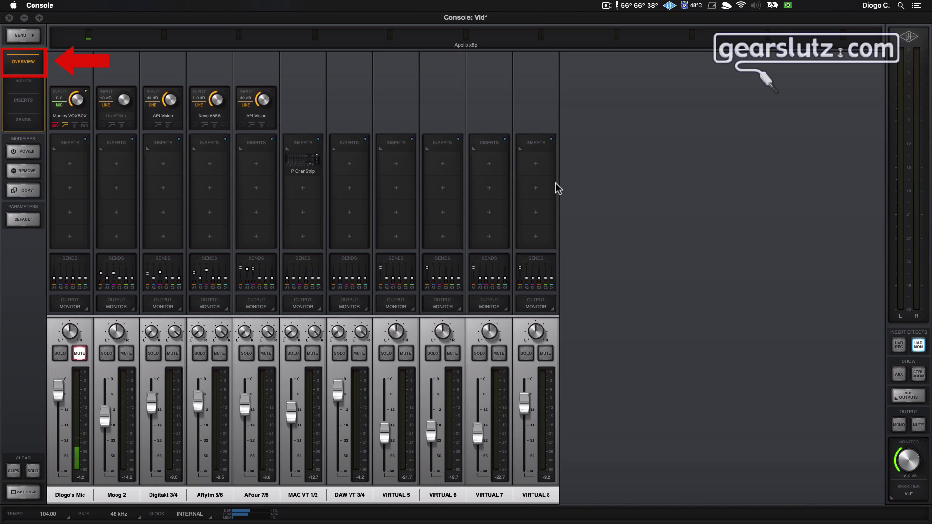
# - Switch to the Inputs view and open, then close, the Manley VOXBOX preamp on the mic channel
pyautogui.click(32, 84)
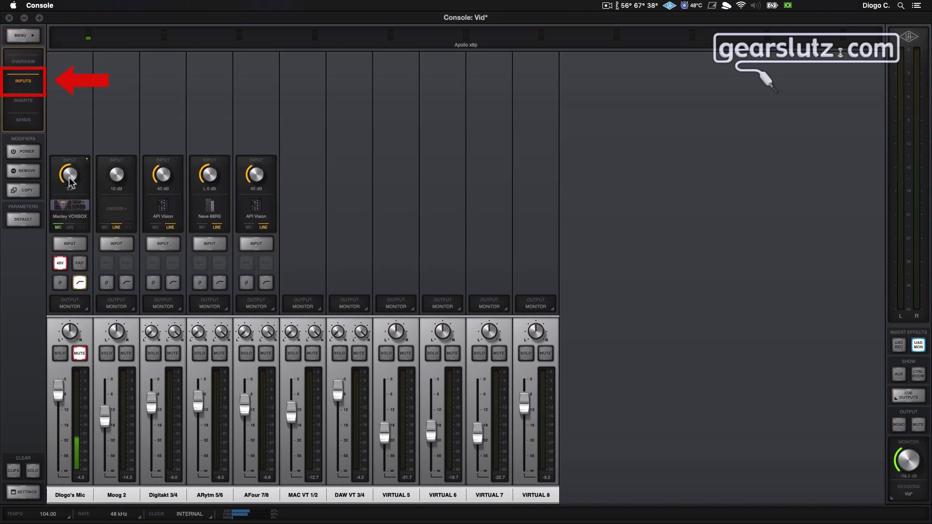
pyautogui.click(76, 207)
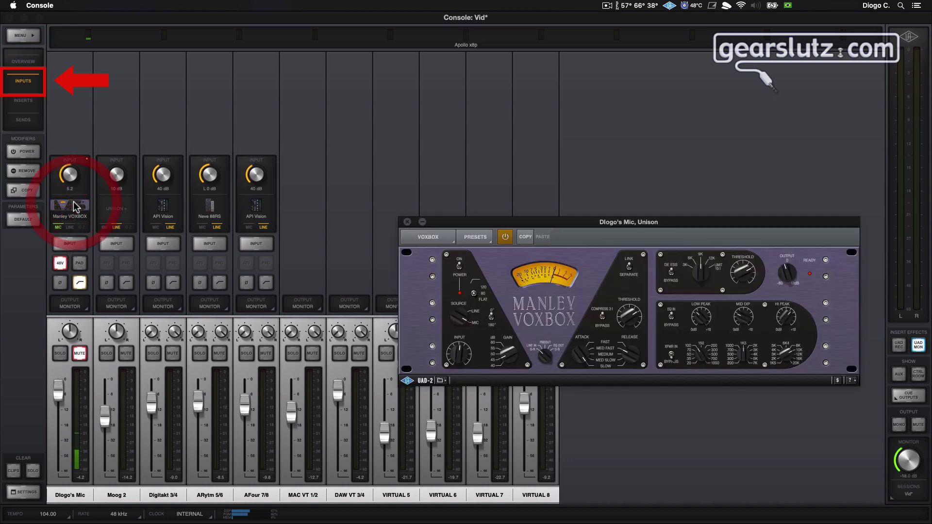
pyautogui.moveTo(576, 214); pyautogui.dragTo(485, 98)
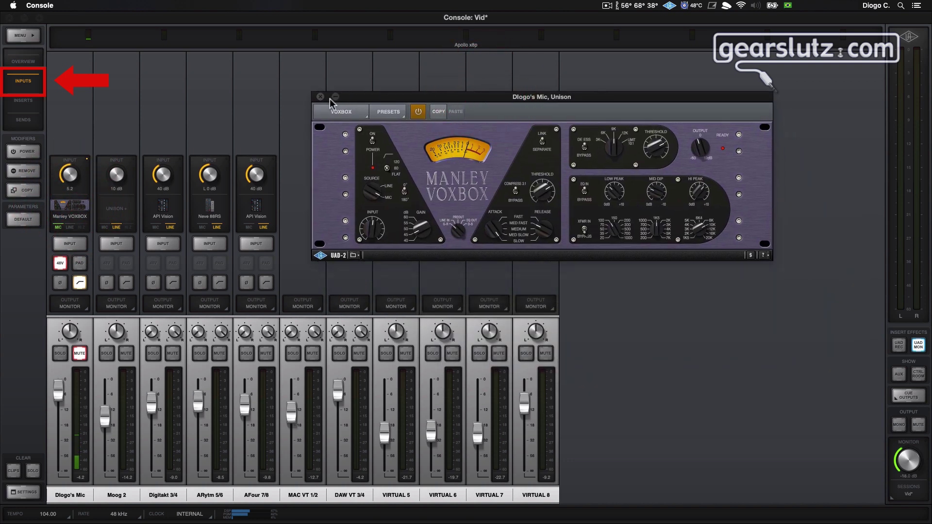
pyautogui.click(321, 97)
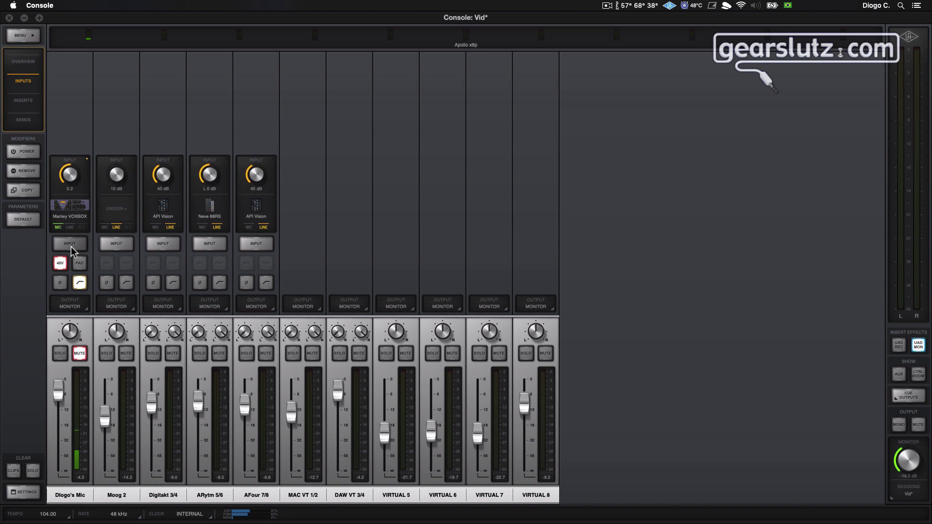
# - Toggle Moog 2 between MIC and LINE, and toggle the mic channel's 48V and high-pass filter
pyautogui.click(124, 249)
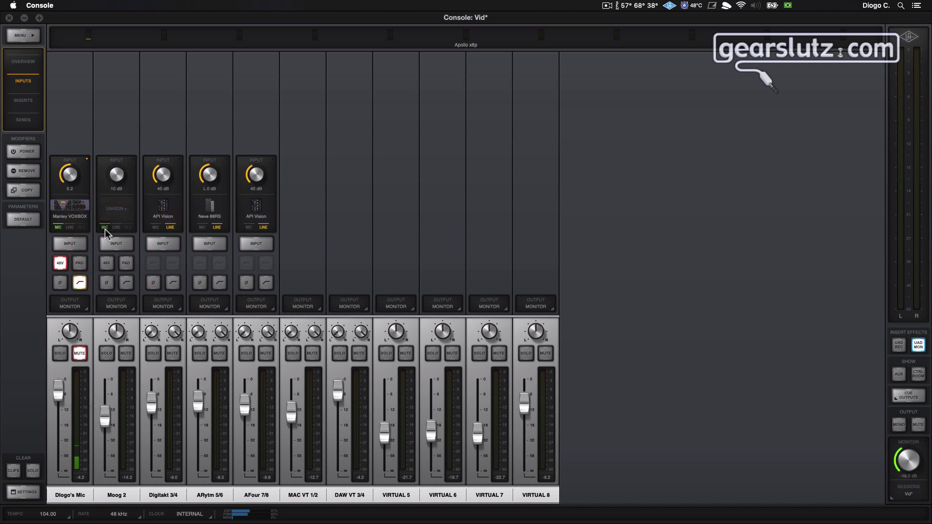
pyautogui.click(118, 246)
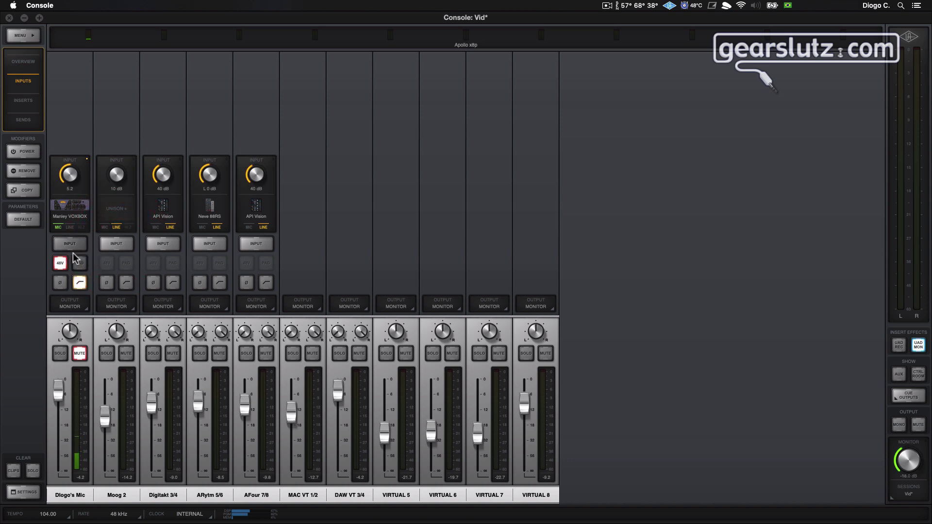
pyautogui.click(60, 263)
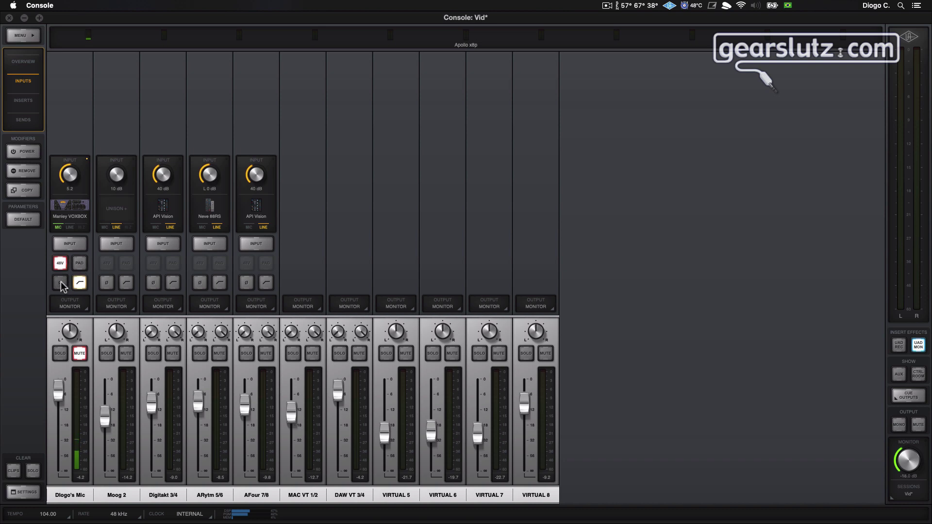
pyautogui.click(80, 286)
# - Switch to the Inserts view and open, then close, the P ChanStrip plugin on MAC VT 1/2
pyautogui.click(33, 102)
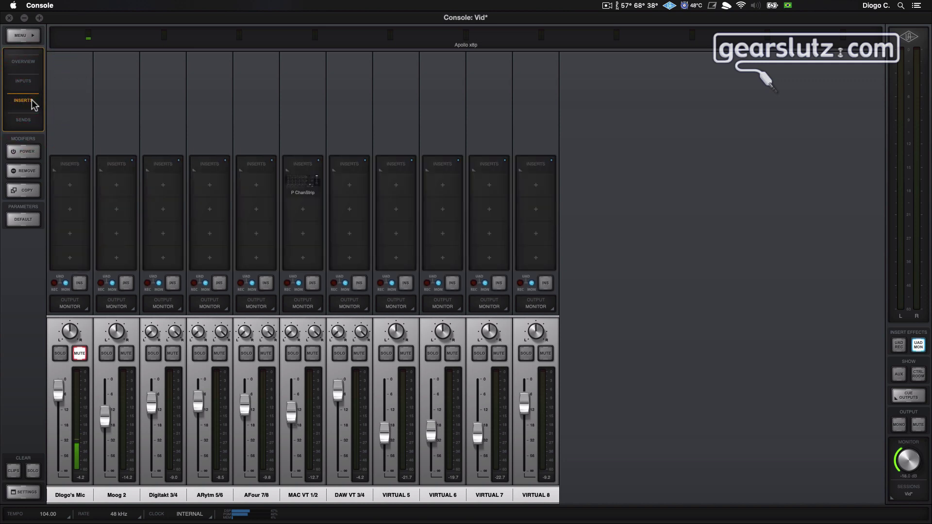
pyautogui.click(303, 180)
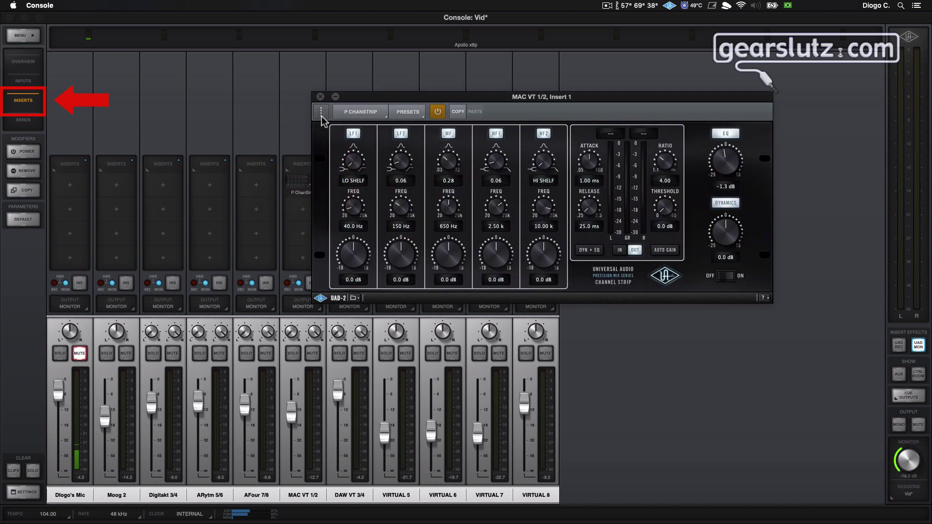
pyautogui.click(320, 98)
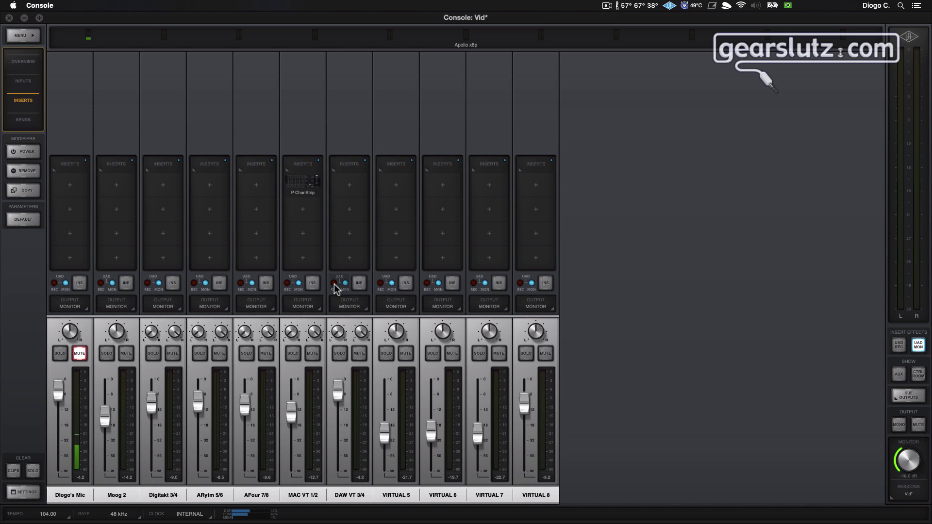
# - Set each channel's inserts to UAD REC, then use the global REC and MON buttons
pyautogui.click(312, 284)
pyautogui.click(265, 285)
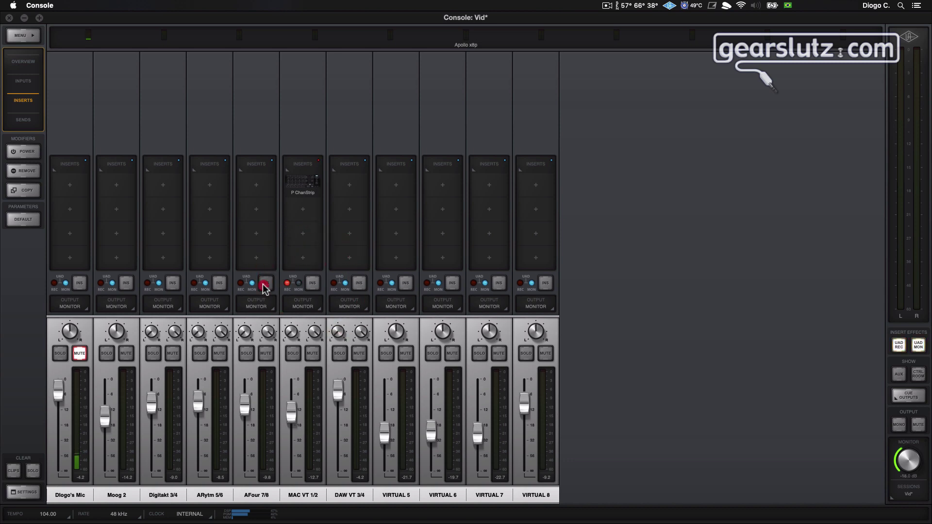
pyautogui.click(219, 283)
pyautogui.click(173, 284)
pyautogui.click(126, 286)
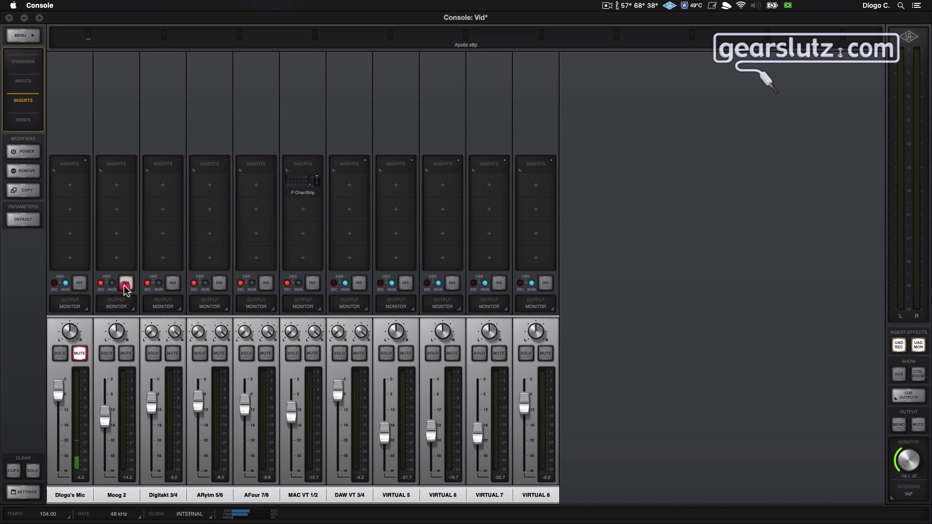
pyautogui.click(79, 283)
pyautogui.click(899, 345)
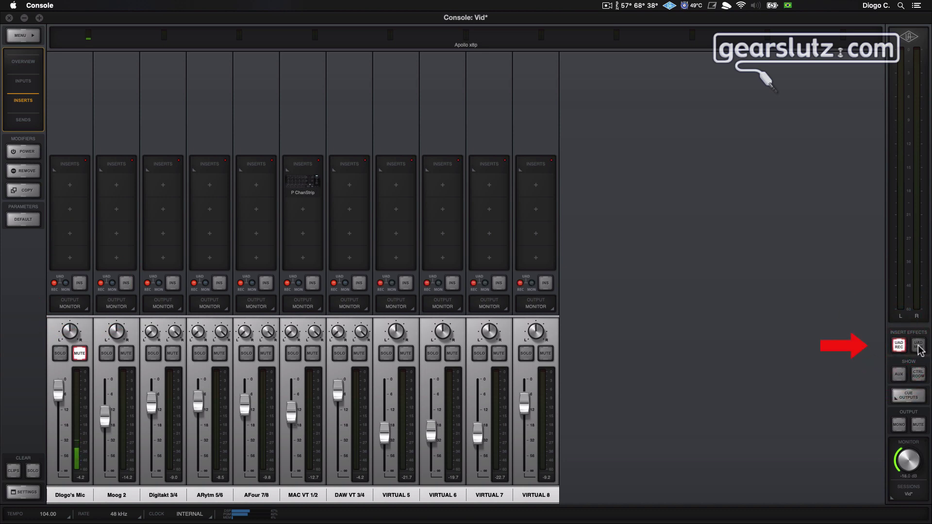
pyautogui.click(918, 346)
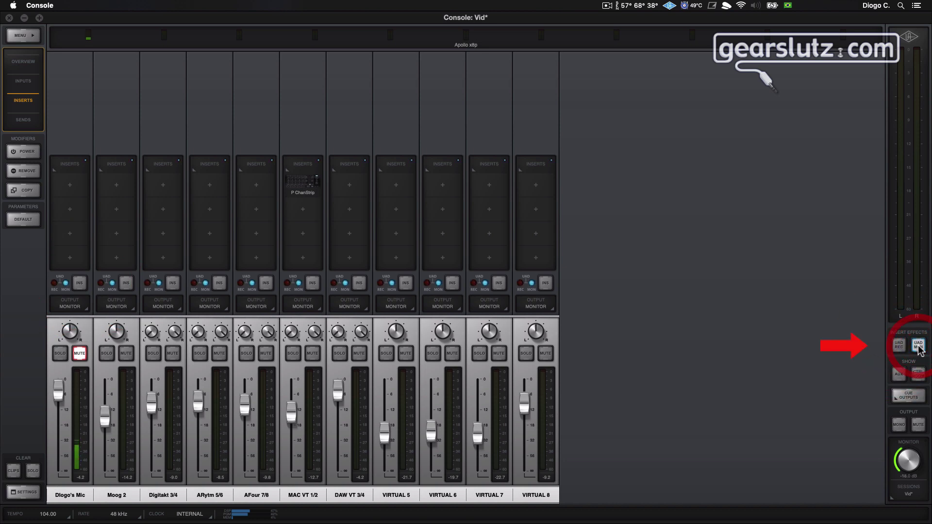
# - Set the AFour 7/8, ARytm 5/6 and Digitakt 3/4 inserts to record mode and show the Sends view
pyautogui.click(29, 64)
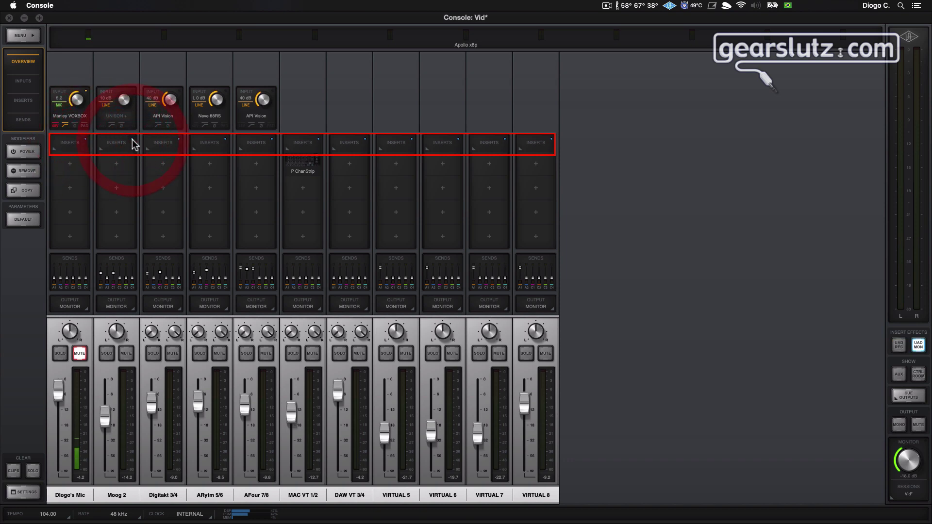
pyautogui.click(30, 100)
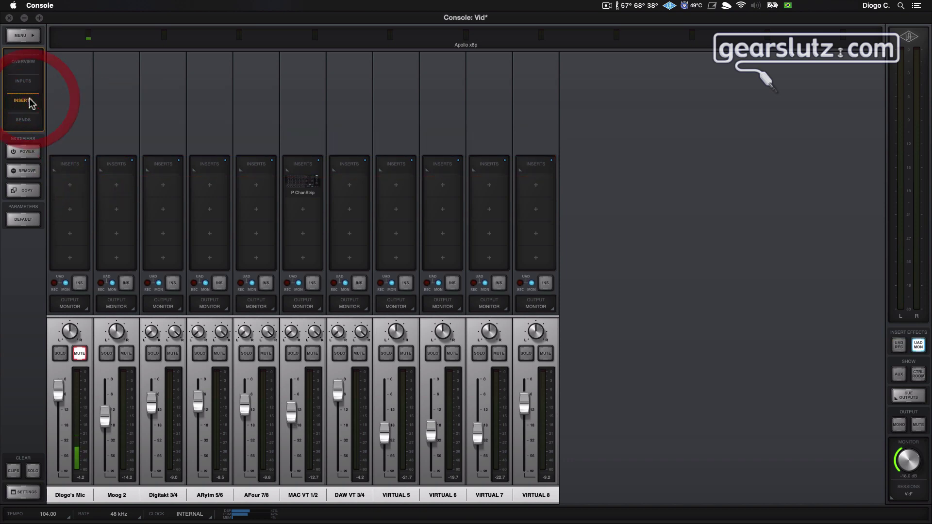
pyautogui.click(266, 284)
pyautogui.click(220, 284)
pyautogui.click(174, 285)
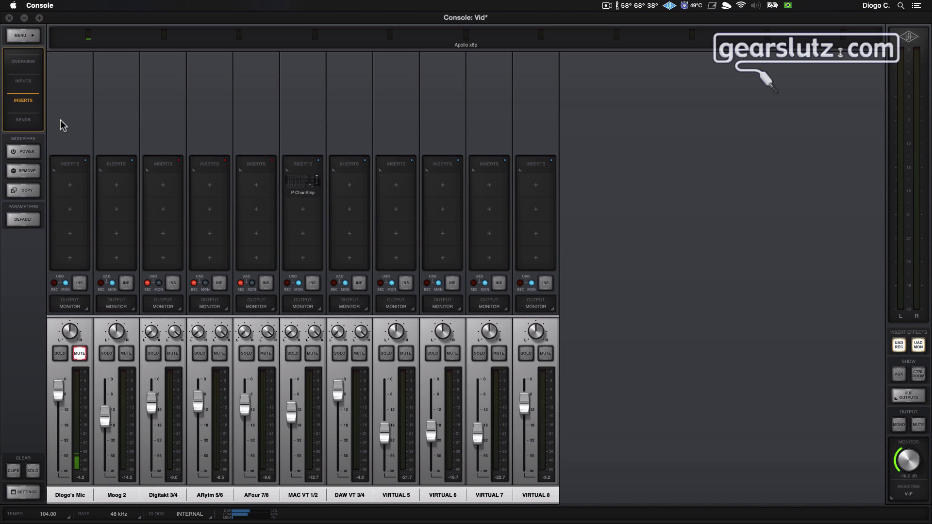
pyautogui.click(34, 121)
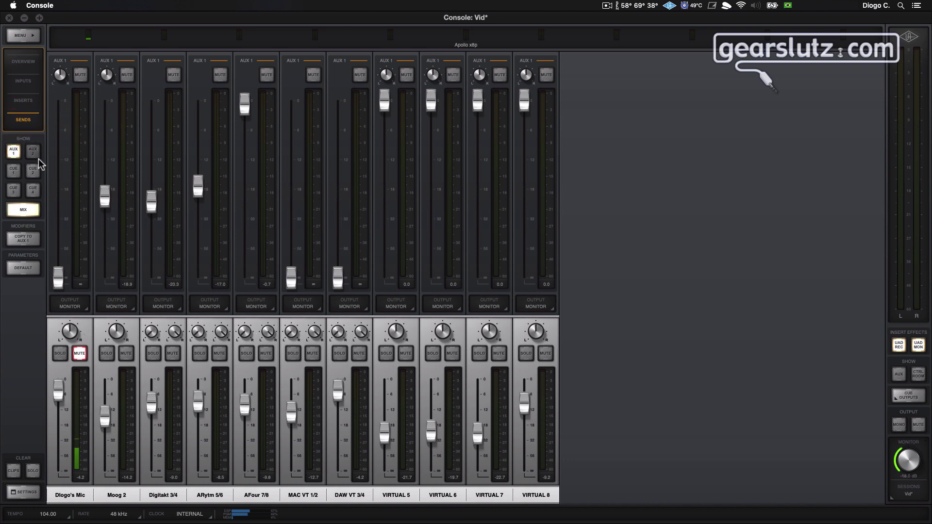
pyautogui.click(13, 170)
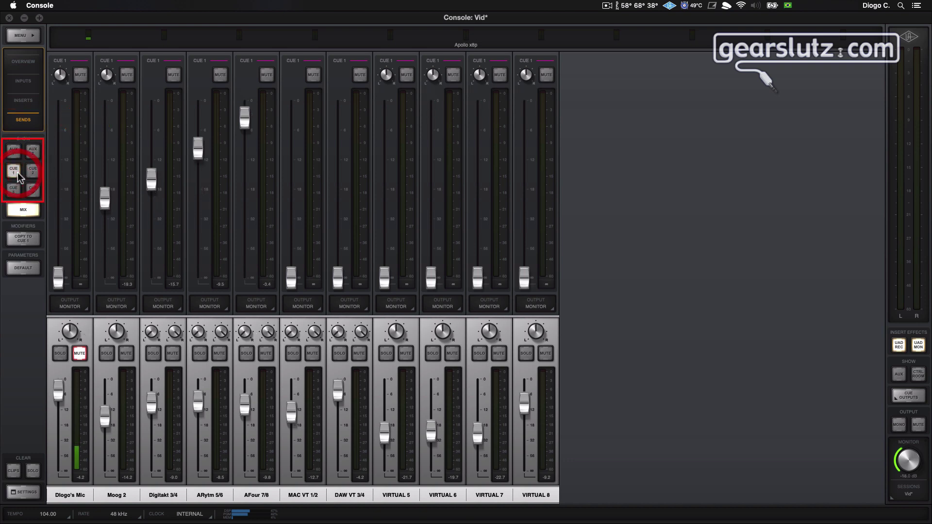
pyautogui.click(33, 170)
pyautogui.click(33, 189)
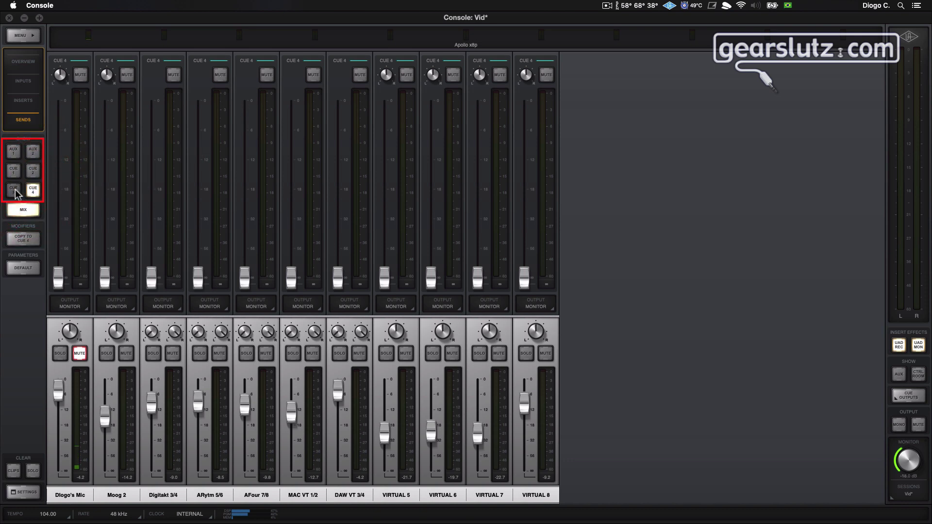
pyautogui.click(13, 190)
pyautogui.click(14, 173)
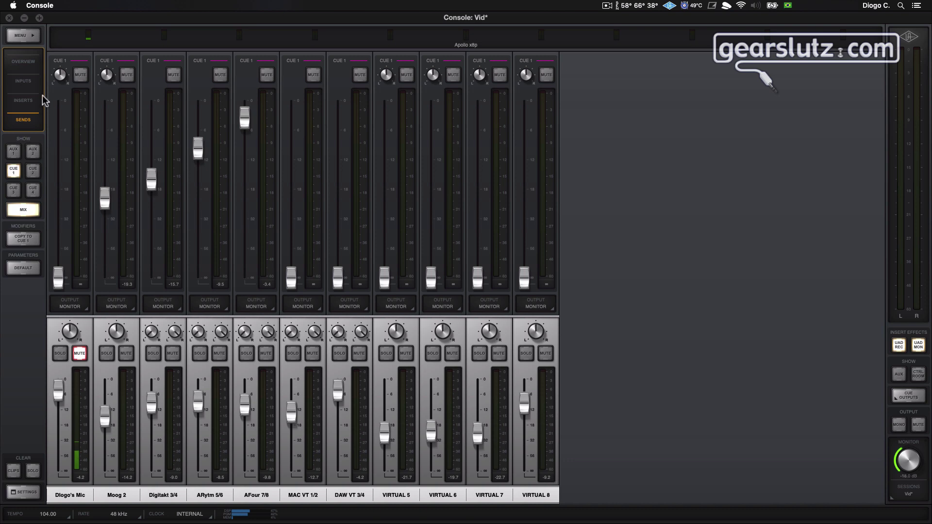
pyautogui.click(27, 65)
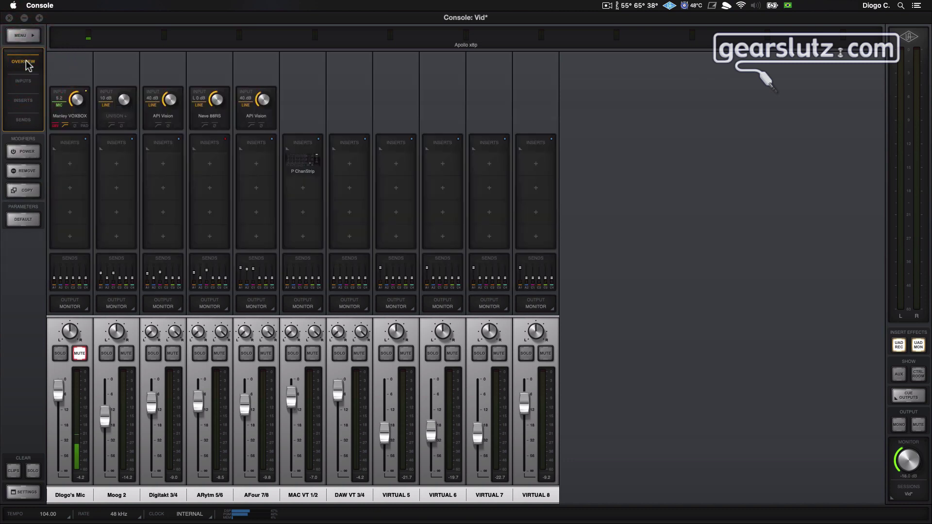
pyautogui.click(73, 263)
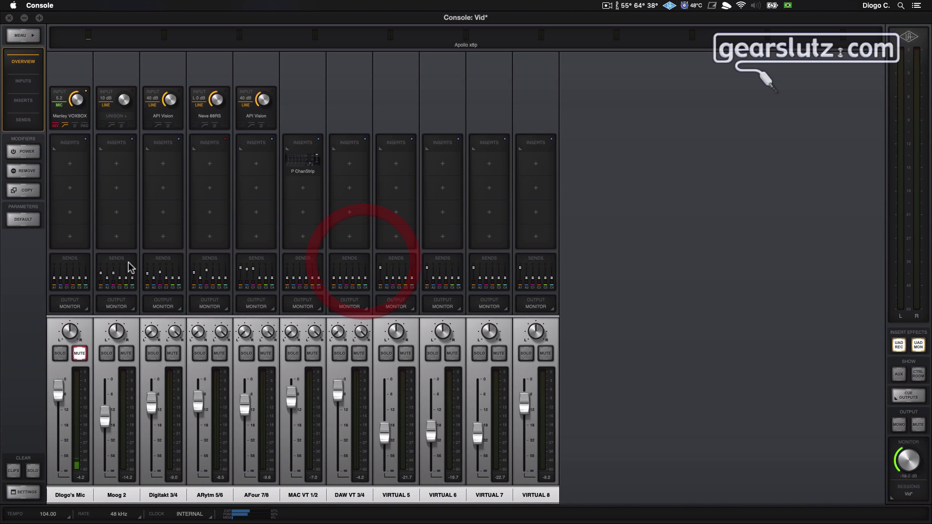
pyautogui.click(128, 264)
pyautogui.click(410, 262)
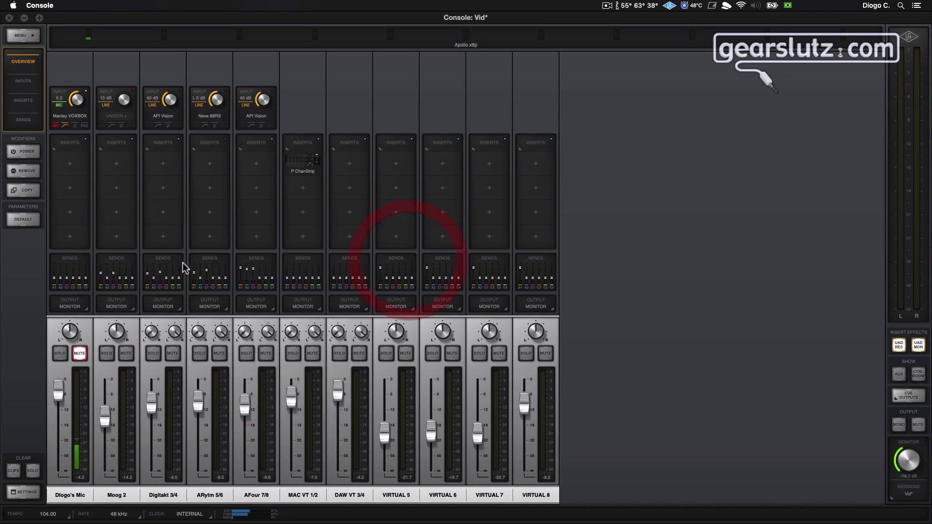
pyautogui.click(181, 264)
pyautogui.click(456, 262)
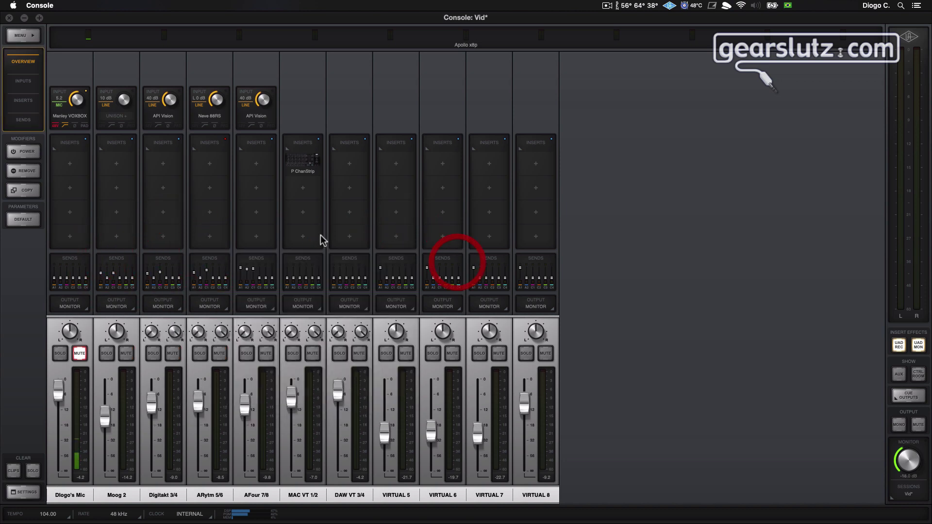
pyautogui.click(32, 122)
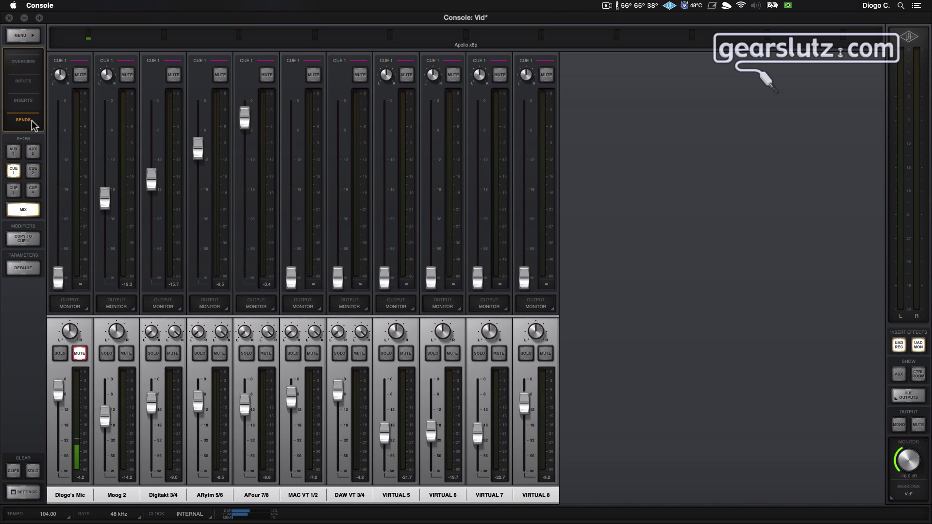
pyautogui.click(32, 171)
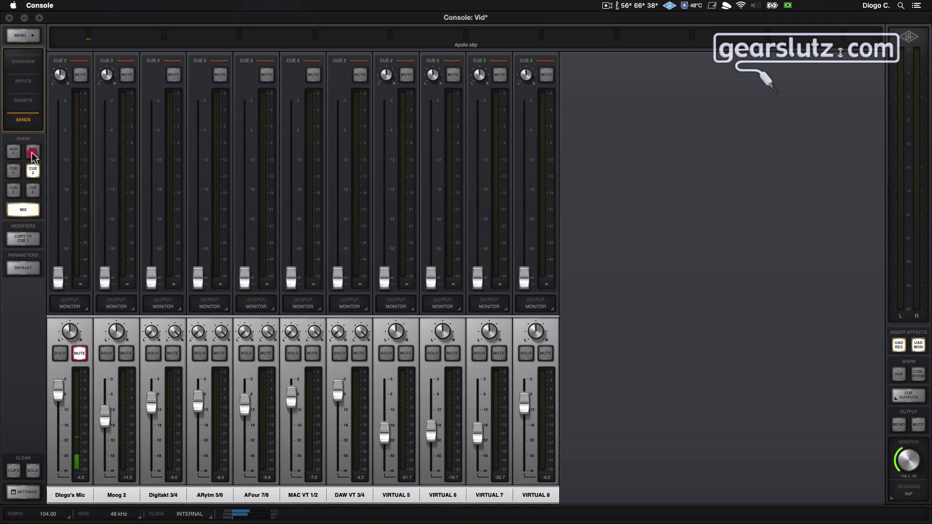
pyautogui.click(18, 154)
pyautogui.click(14, 171)
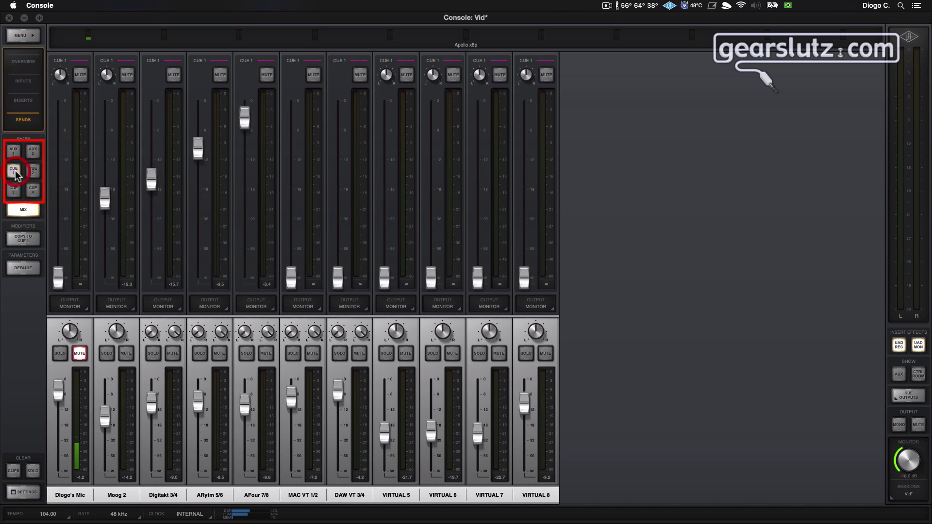
pyautogui.click(14, 191)
pyautogui.click(14, 153)
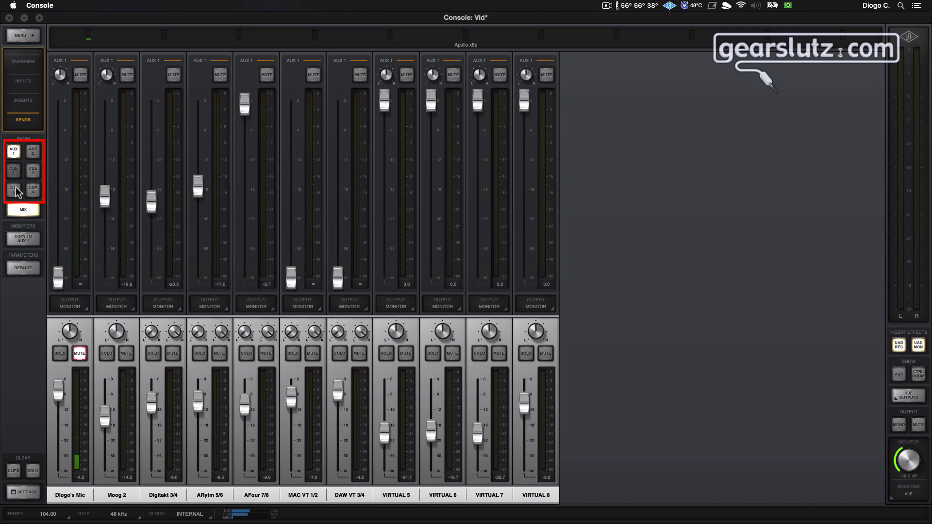
# - Show the overview with AUX returns, then raise the mic's AUX 1 and AUX 2 sends and pull them back down
pyautogui.click(25, 66)
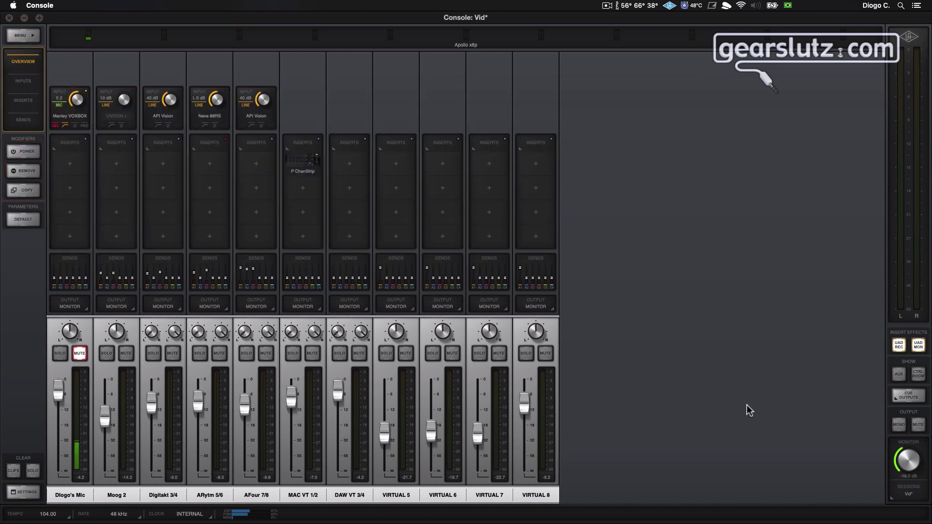
pyautogui.click(899, 377)
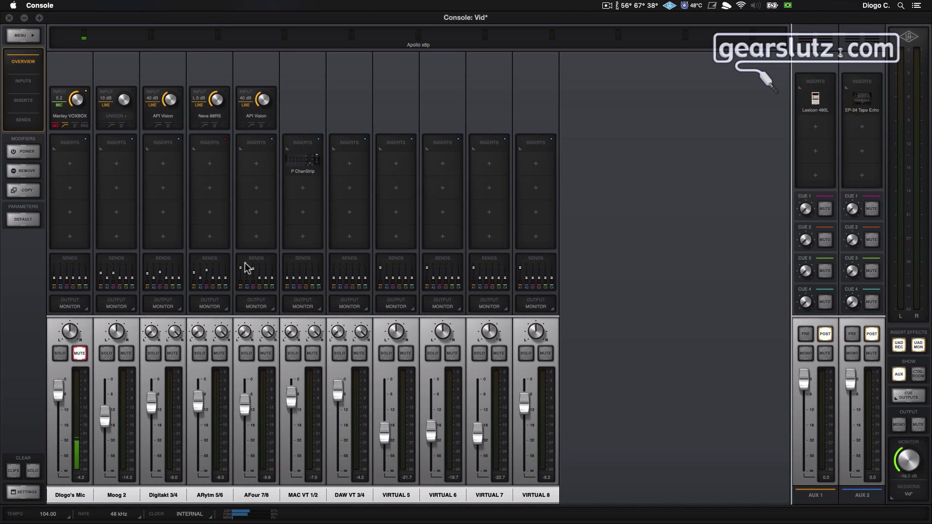
pyautogui.click(77, 267)
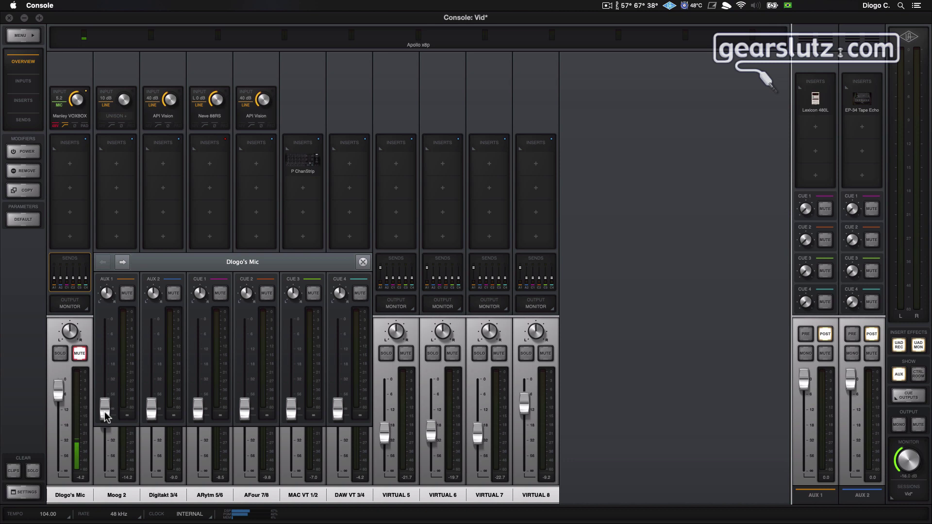
pyautogui.moveTo(105, 416); pyautogui.dragTo(106, 334)
pyautogui.moveTo(151, 429)
pyautogui.mouseDown()
pyautogui.moveTo(150, 321)
pyautogui.moveTo(150, 410)
pyautogui.mouseUp()
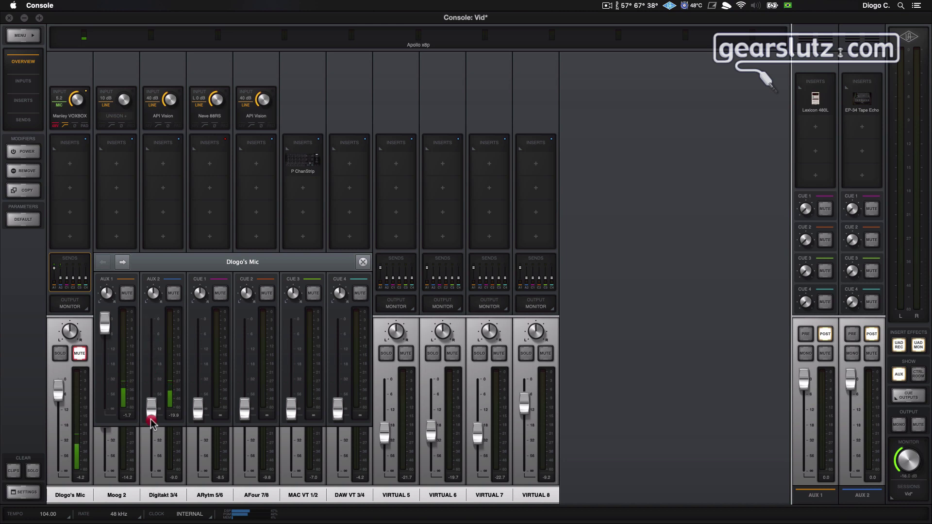
pyautogui.moveTo(105, 324); pyautogui.dragTo(107, 412)
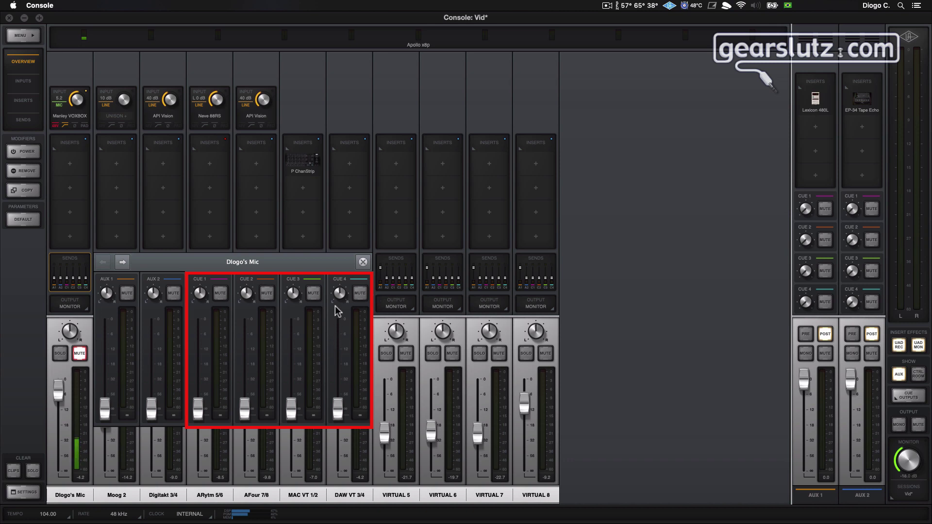
# - Close the mic's send panel and place the Cue Outputs panel beside the mixer
pyautogui.click(362, 262)
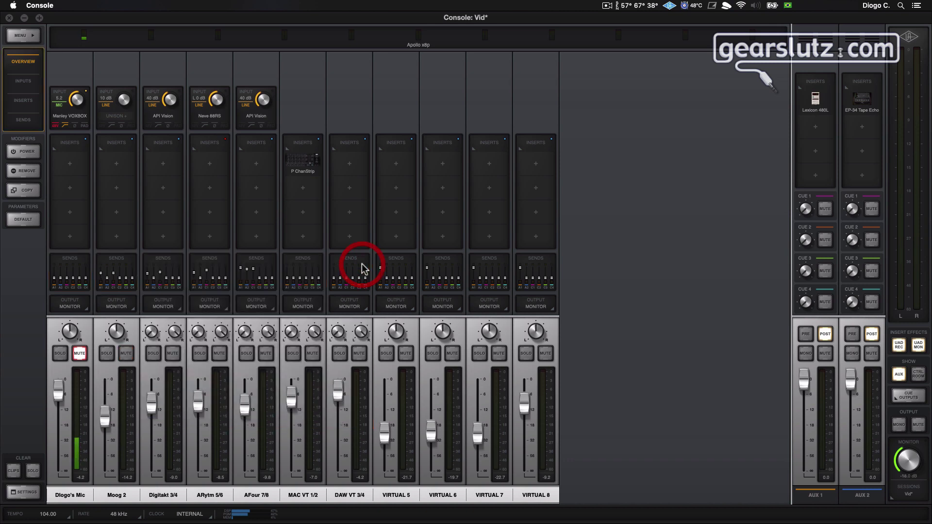
pyautogui.click(914, 402)
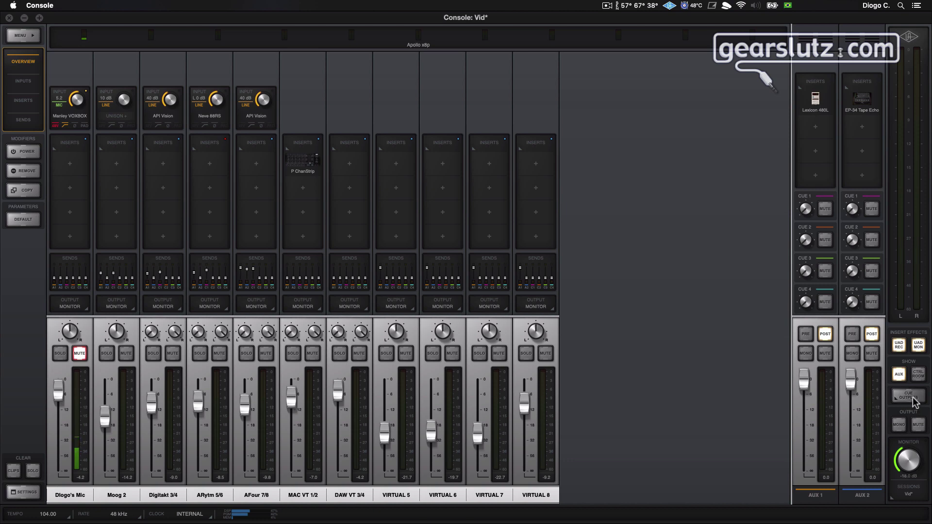
pyautogui.click(914, 406)
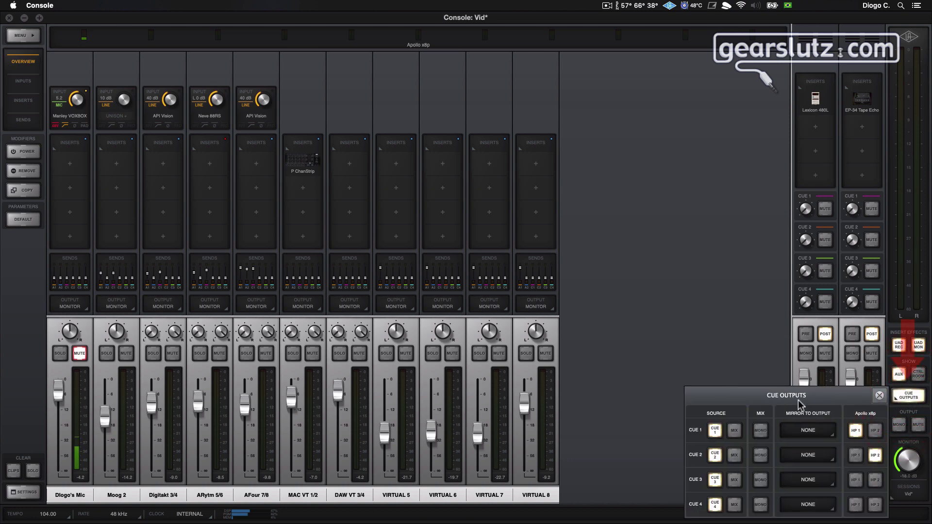
pyautogui.moveTo(752, 368); pyautogui.dragTo(678, 224)
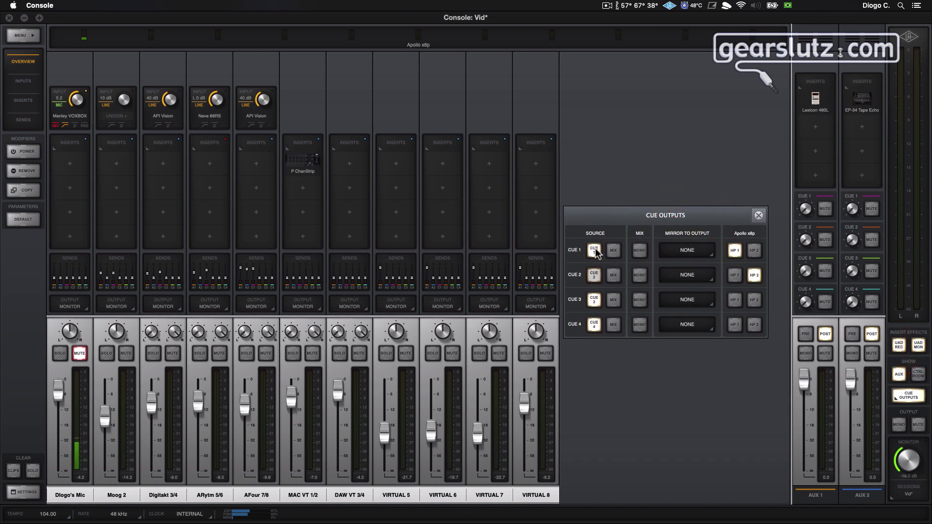
# - Route CUE 1 to HP 1 and CUE 2 to HP 2 after trying the main mix and other headphone outputs
pyautogui.click(613, 251)
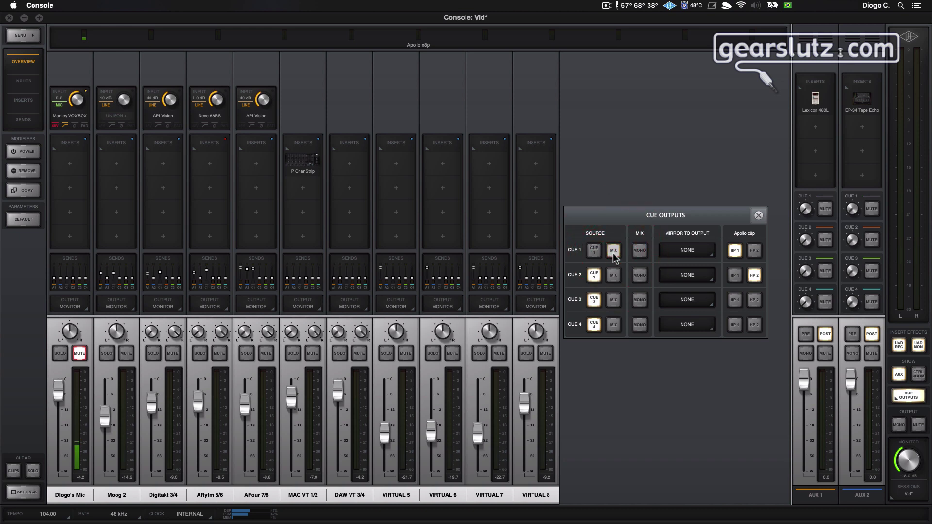
pyautogui.click(679, 252)
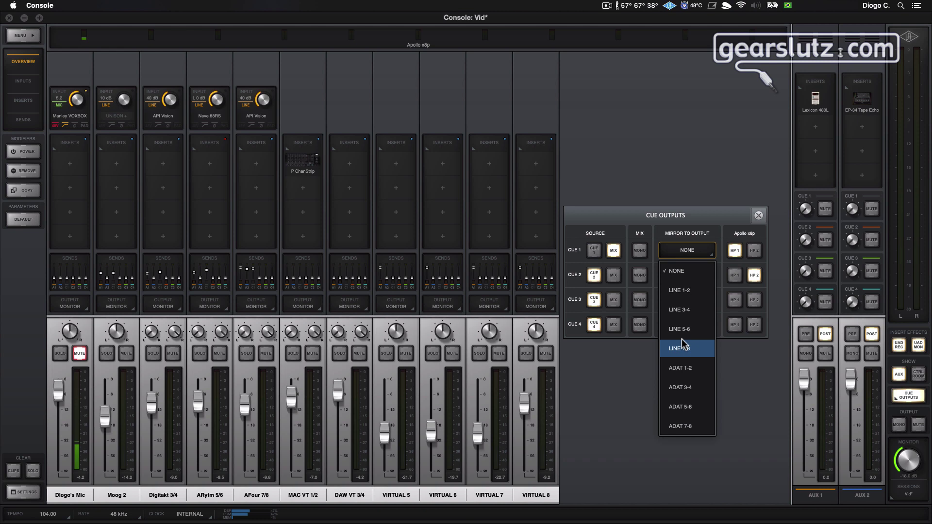
pyautogui.click(689, 221)
pyautogui.click(753, 251)
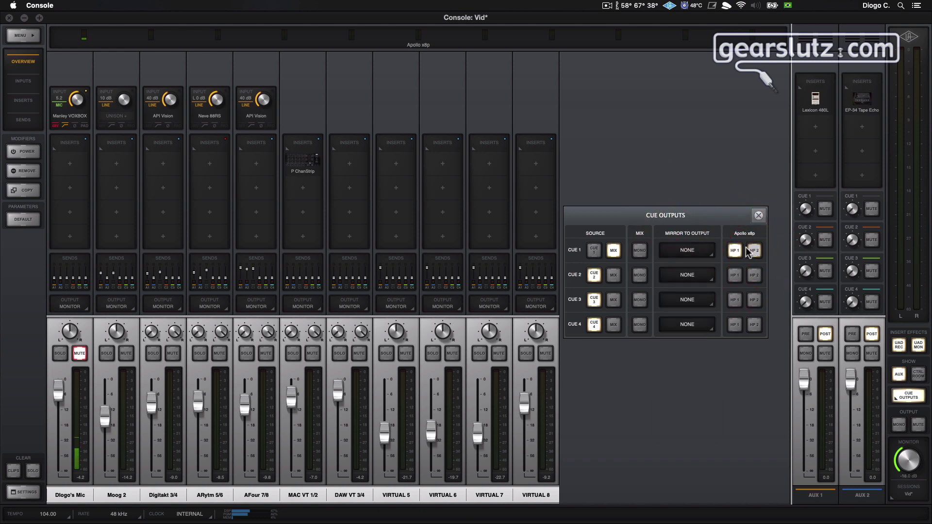
pyautogui.click(740, 252)
pyautogui.click(735, 274)
pyautogui.click(754, 275)
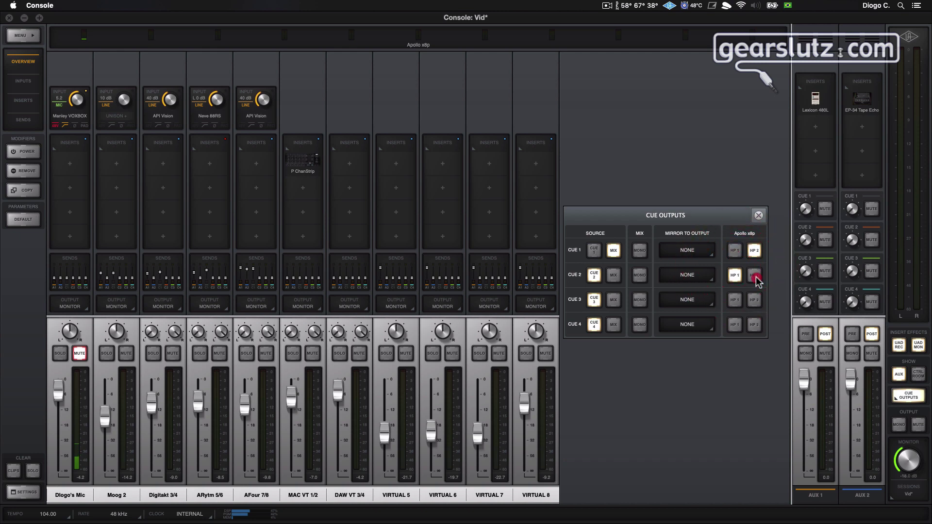
pyautogui.click(735, 251)
# - Return CUE 1 to its own cue mix and mirror it to ADAT 1-2
pyautogui.click(594, 250)
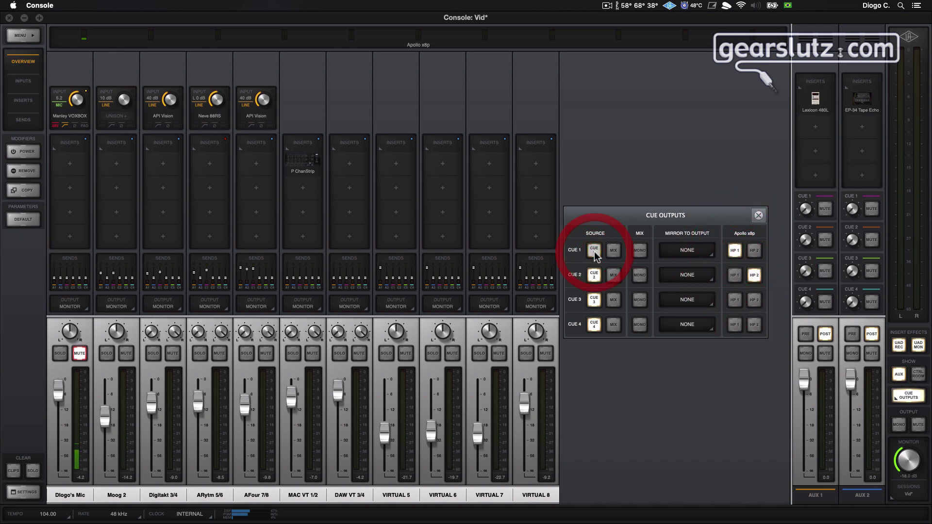
pyautogui.click(693, 250)
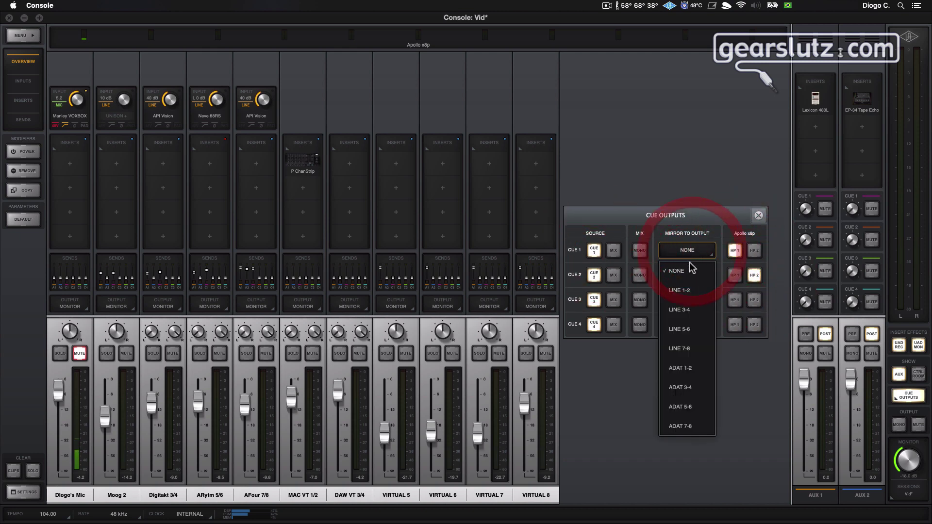
pyautogui.click(688, 370)
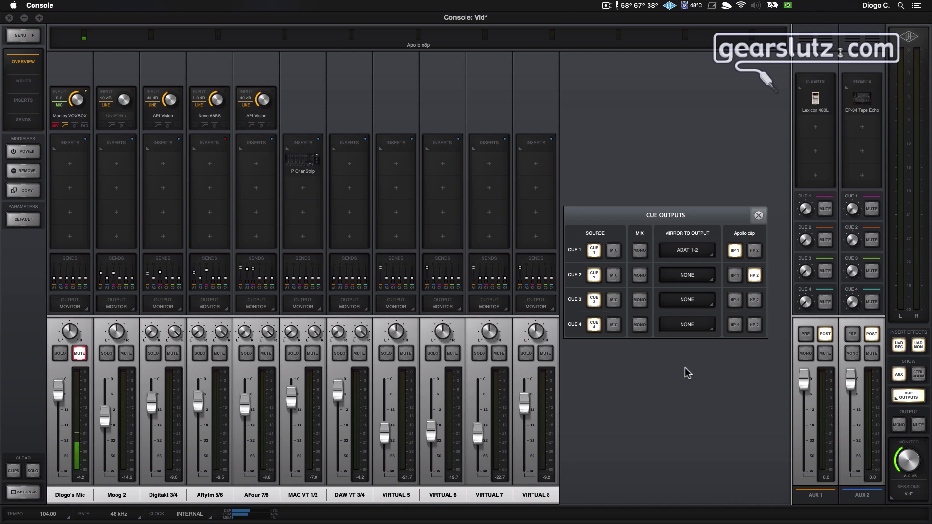
# - Raise the mic channel's CUE 1 send, return it to the bottom, and close the sends popup
pyautogui.click(68, 271)
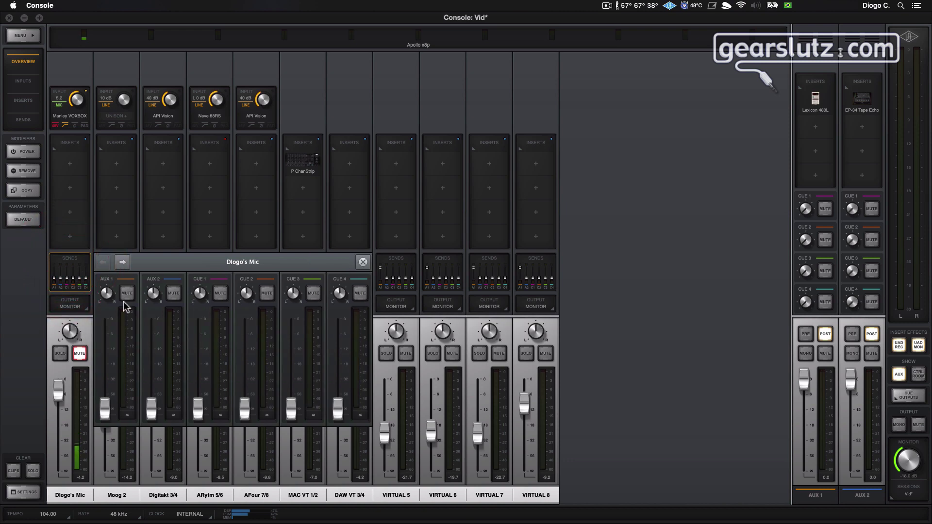
pyautogui.moveTo(198, 409); pyautogui.dragTo(207, 334)
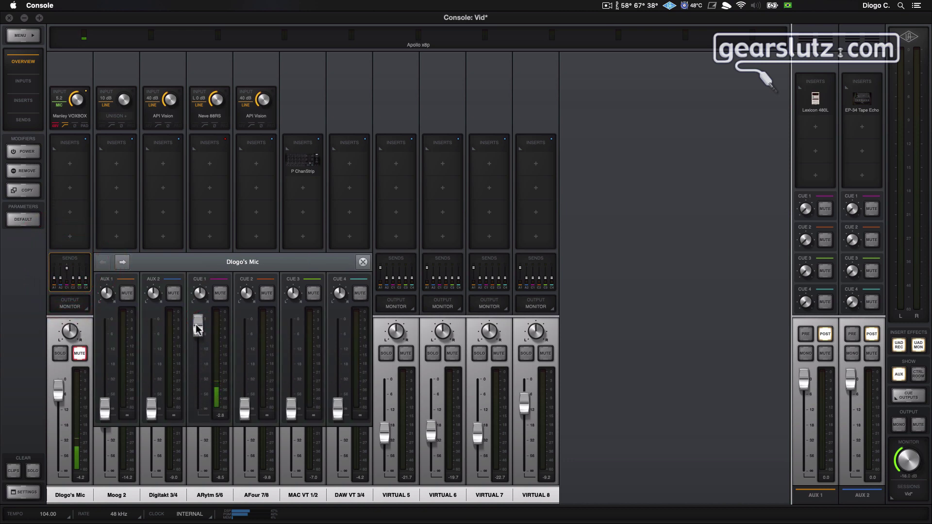
pyautogui.moveTo(198, 327); pyautogui.dragTo(198, 435)
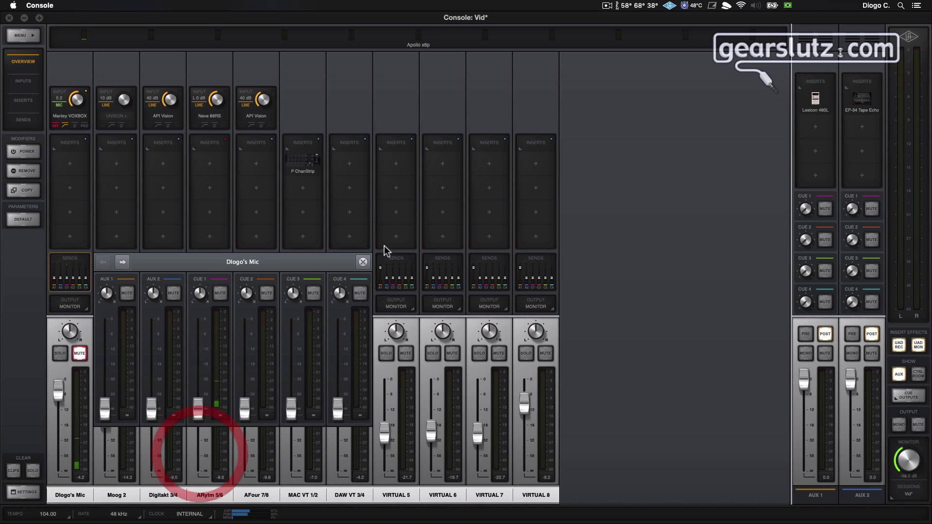
pyautogui.click(363, 263)
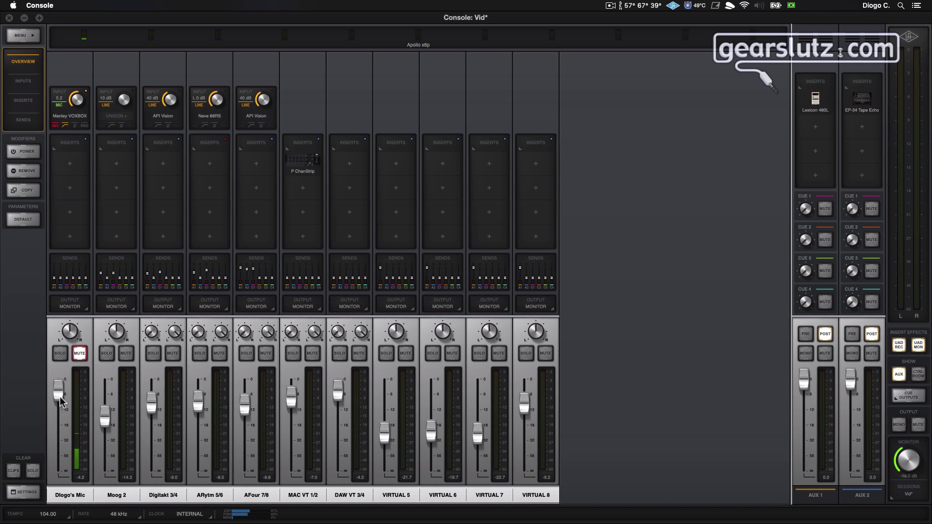
# - Toggle the mutes on all channels at once until every channel is muted
pyautogui.click(78, 353)
pyautogui.click(79, 353)
pyautogui.keyDown('alt'); pyautogui.click(126, 353); pyautogui.keyUp('alt')
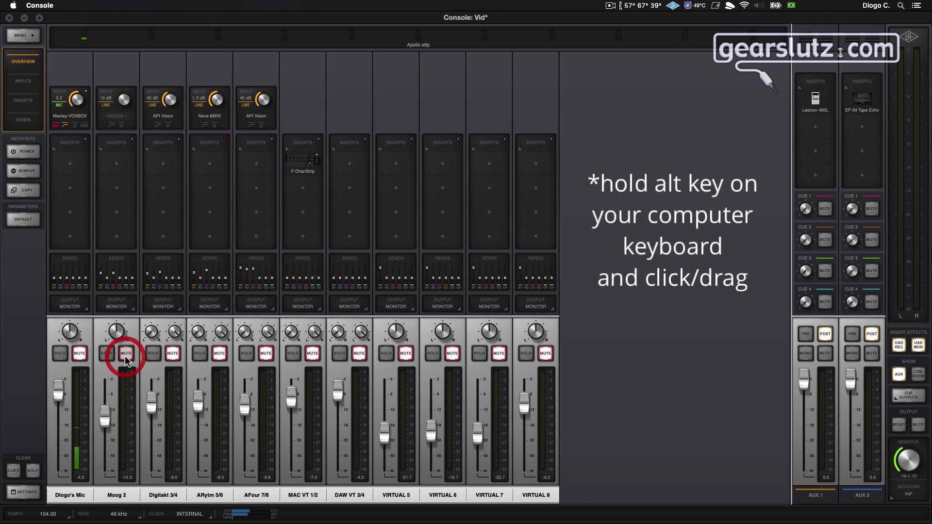
pyautogui.keyDown('alt'); pyautogui.click(126, 353); pyautogui.keyUp('alt')
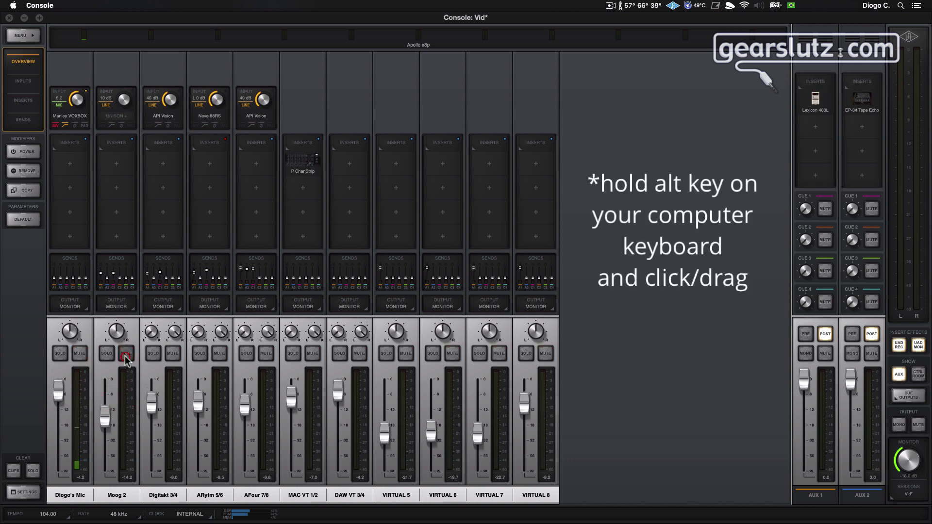
pyautogui.keyDown('alt'); pyautogui.click(173, 354); pyautogui.keyUp('alt')
# - Unmute Moog 2, Digitakt 3/4, ARytm 5/6, AFour 7/8 and MAC VT 1/2, nudging Digitakt level and Moog pan
pyautogui.click(126, 353)
pyautogui.click(173, 354)
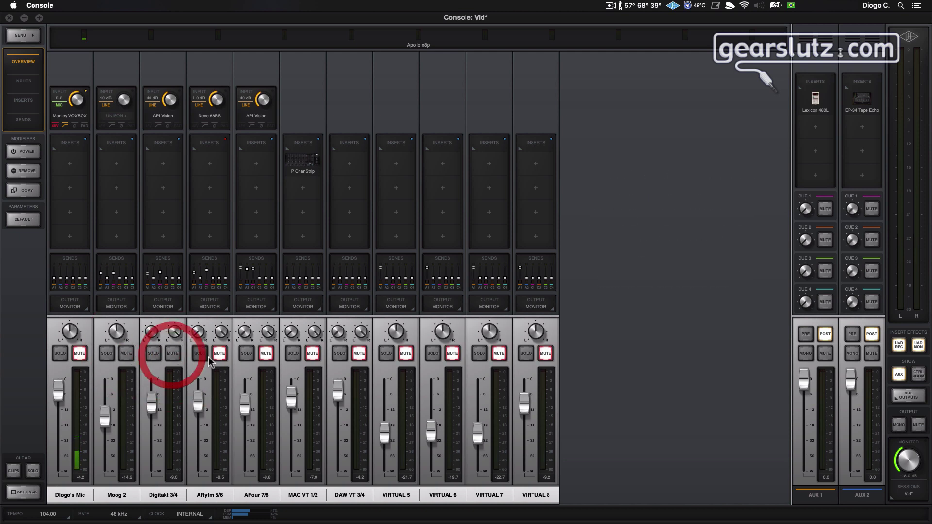
pyautogui.click(219, 354)
pyautogui.click(266, 354)
pyautogui.click(312, 353)
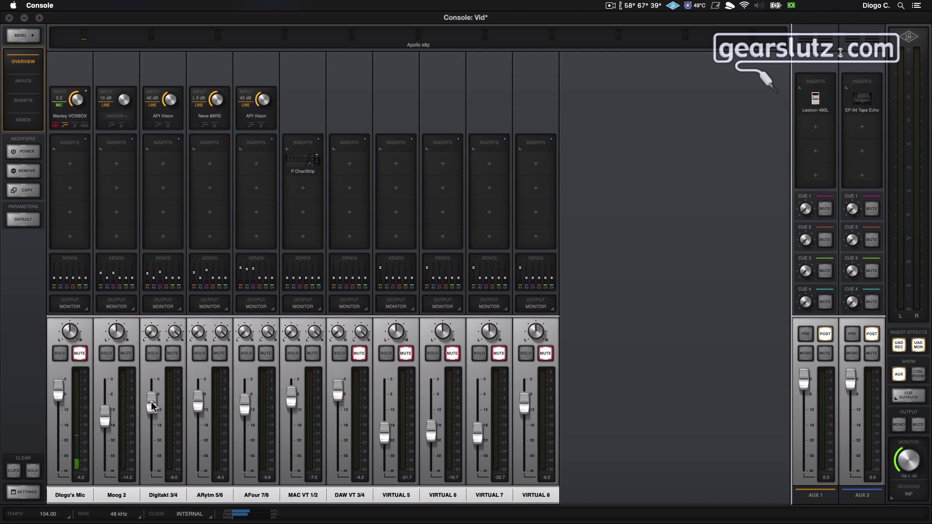
pyautogui.moveTo(153, 406); pyautogui.dragTo(152, 402)
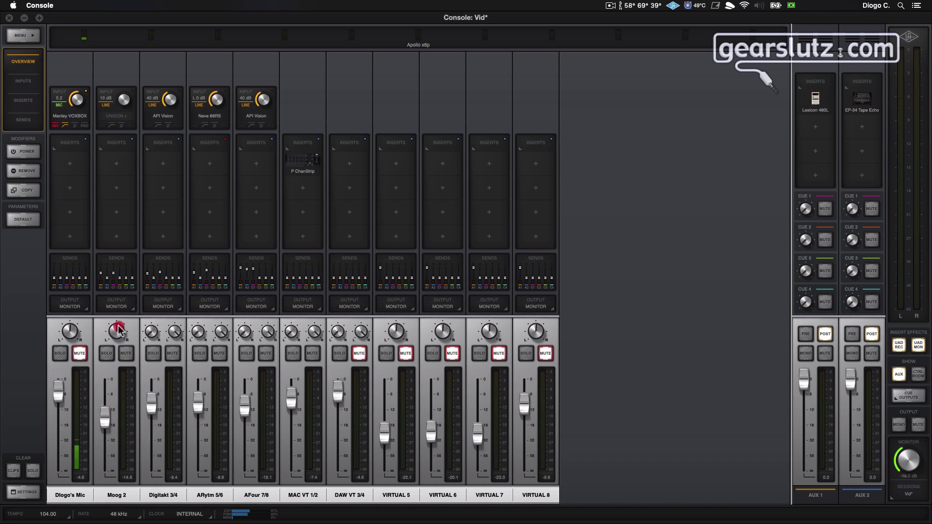
pyautogui.moveTo(119, 330); pyautogui.dragTo(119, 316)
# - Remove Neve 88RS from ARytm 5/6 and P ChanStrip from MAC VT 1/2
pyautogui.click(27, 153)
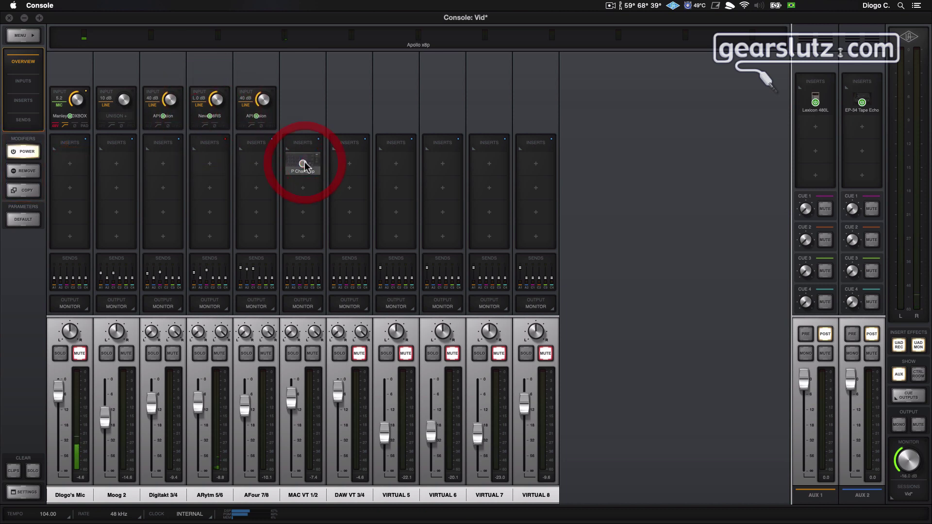
pyautogui.click(26, 151)
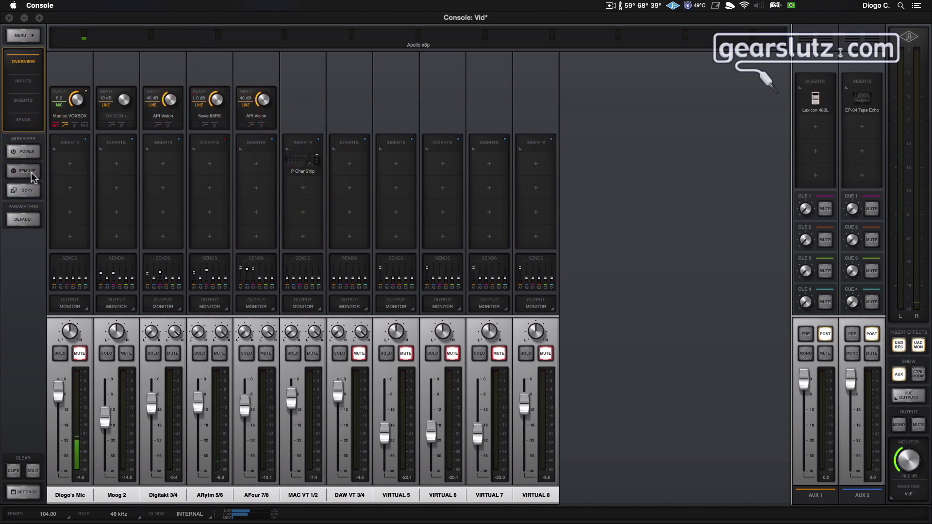
pyautogui.click(29, 172)
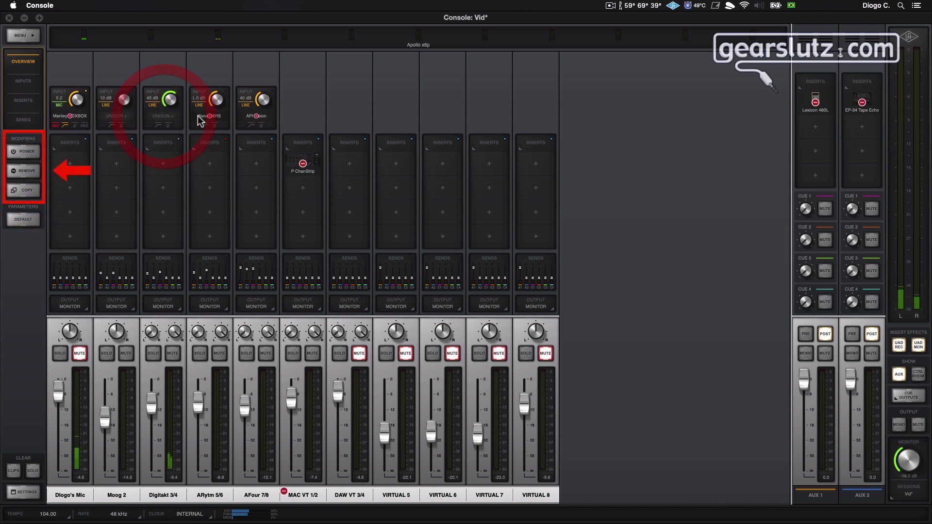
pyautogui.click(209, 116)
pyautogui.click(303, 164)
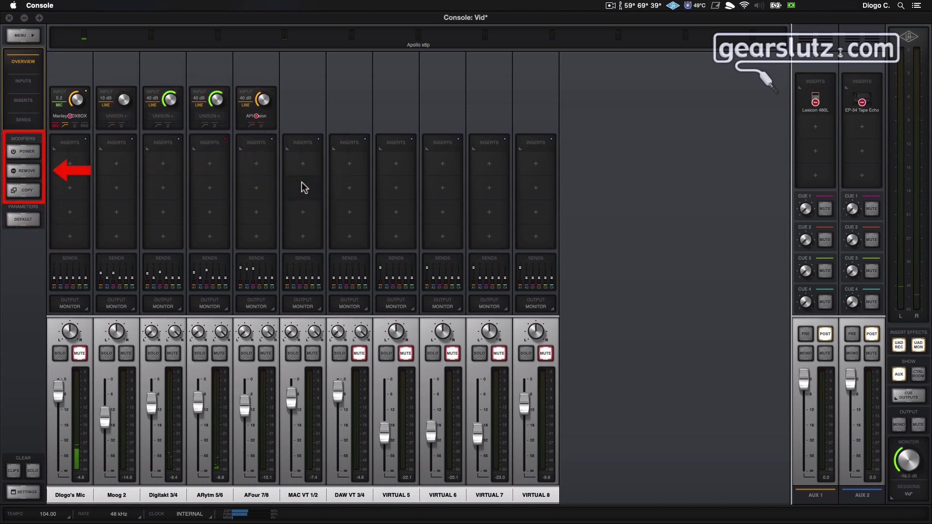
pyautogui.click(28, 170)
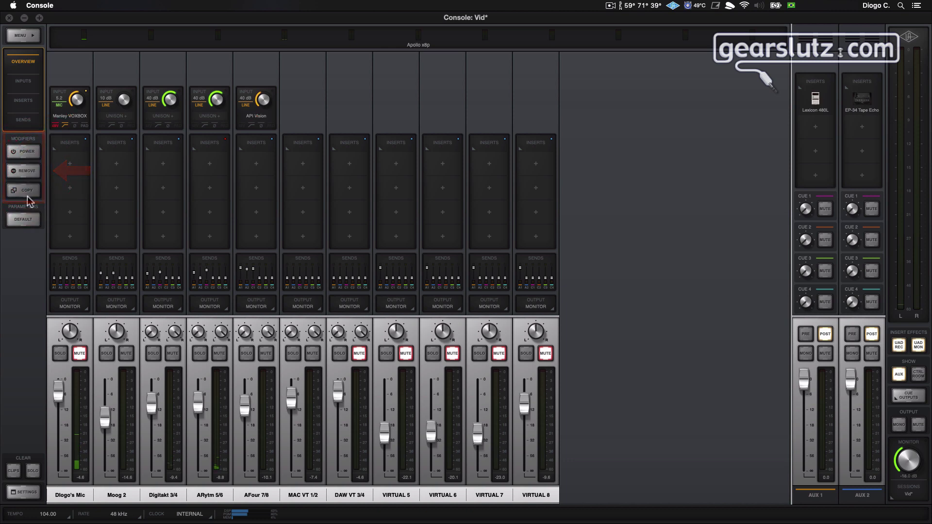
# - Copy the Manley VOXBOX and paste it onto MAC VT 1/2 and DAW VT 3/4
pyautogui.click(27, 191)
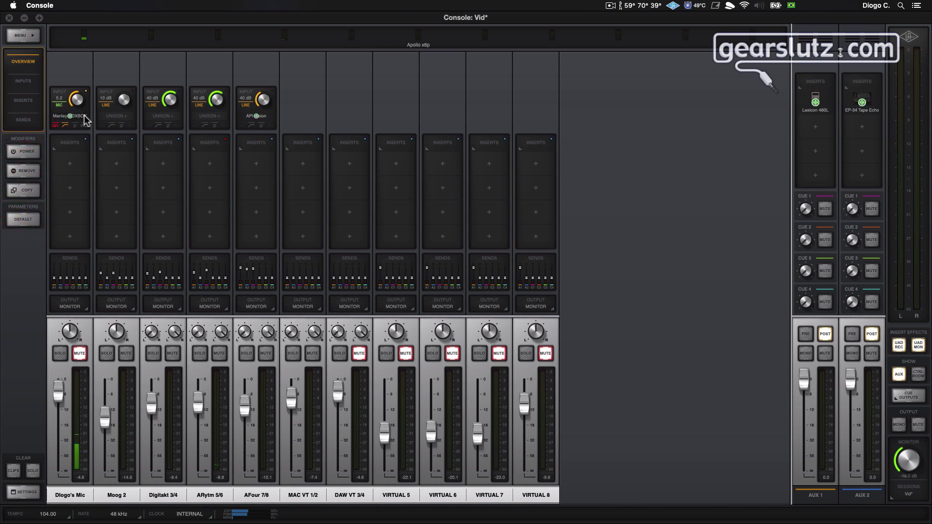
pyautogui.click(70, 116)
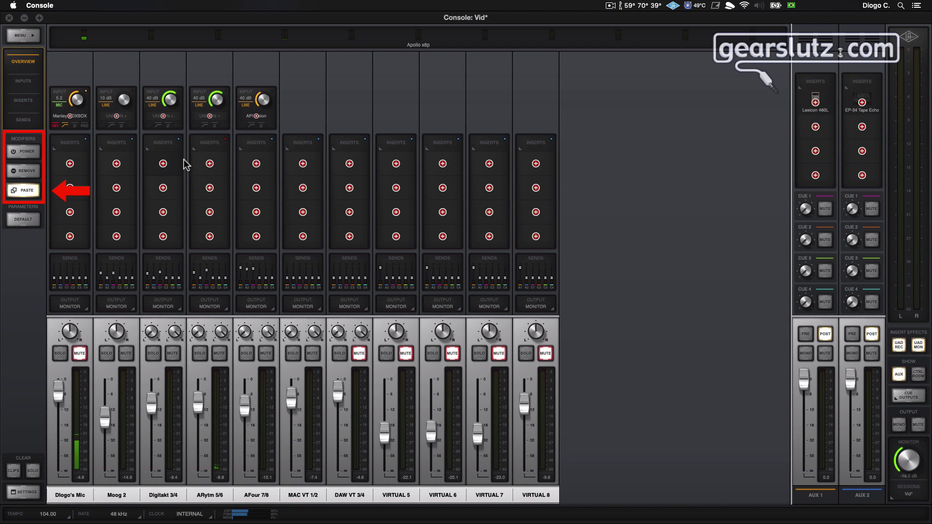
pyautogui.click(303, 165)
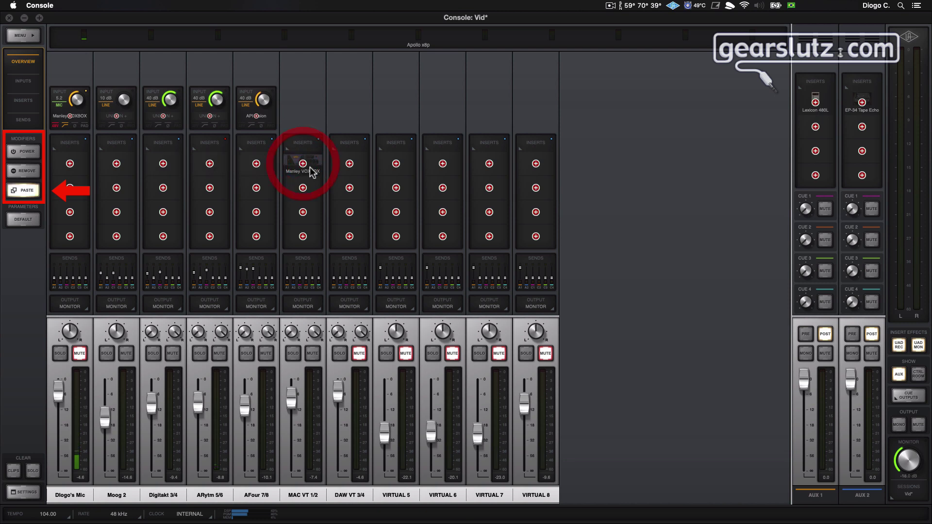
pyautogui.click(350, 164)
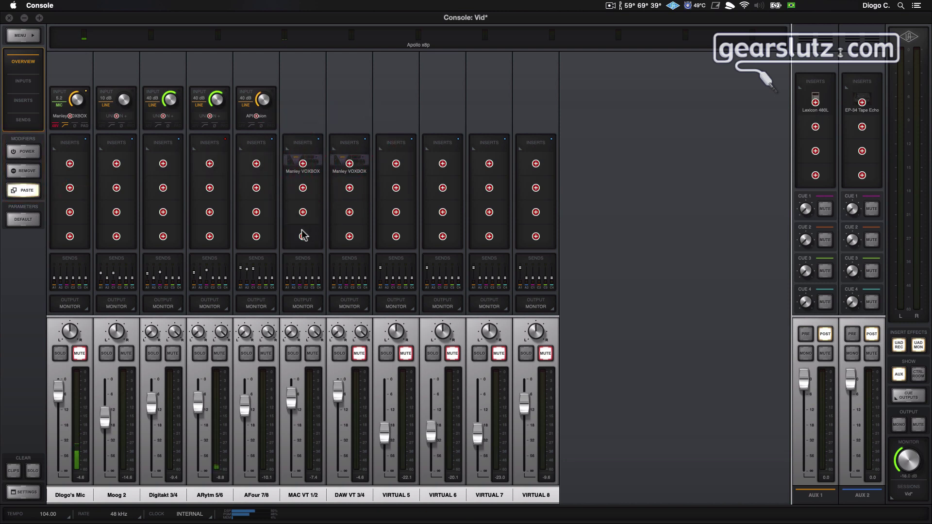
pyautogui.click(23, 190)
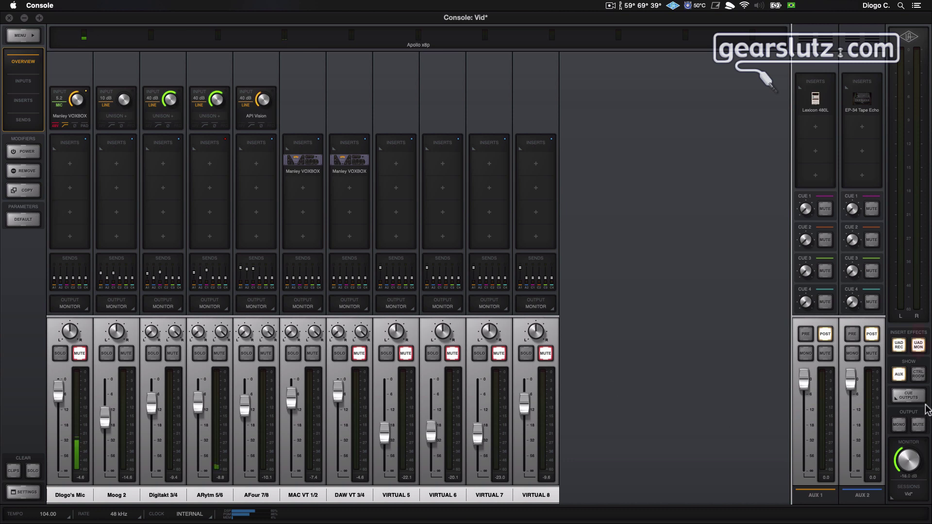
# - Show the control room and talkback section, select MIX as the monitor source, and toggle talkback
pyautogui.click(918, 373)
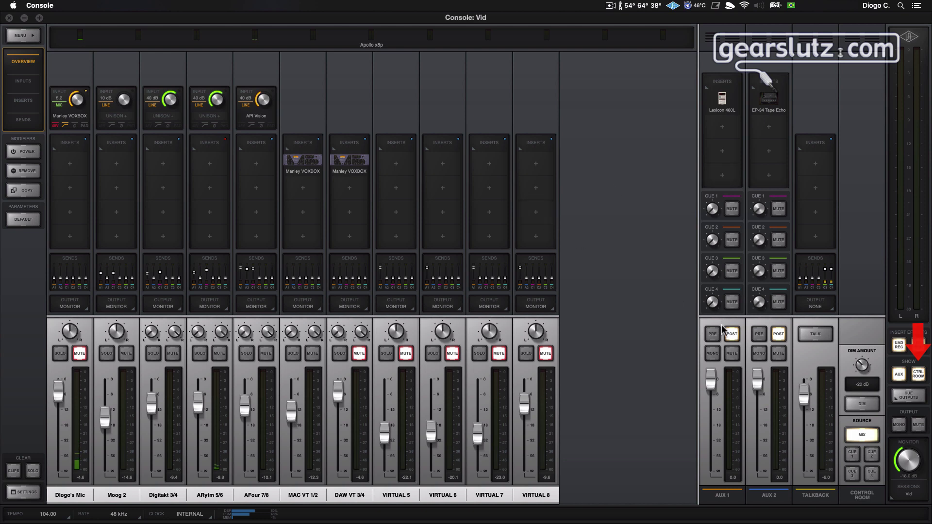
pyautogui.click(908, 467)
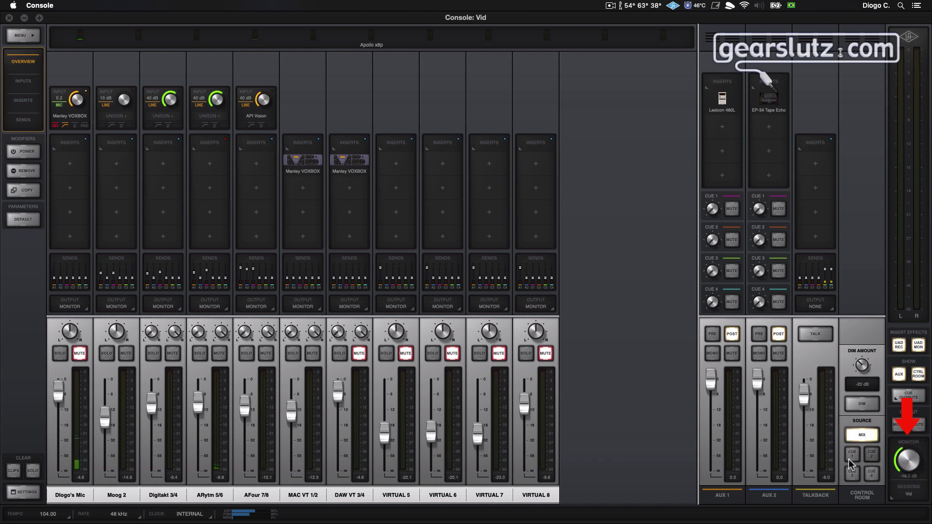
pyautogui.click(862, 435)
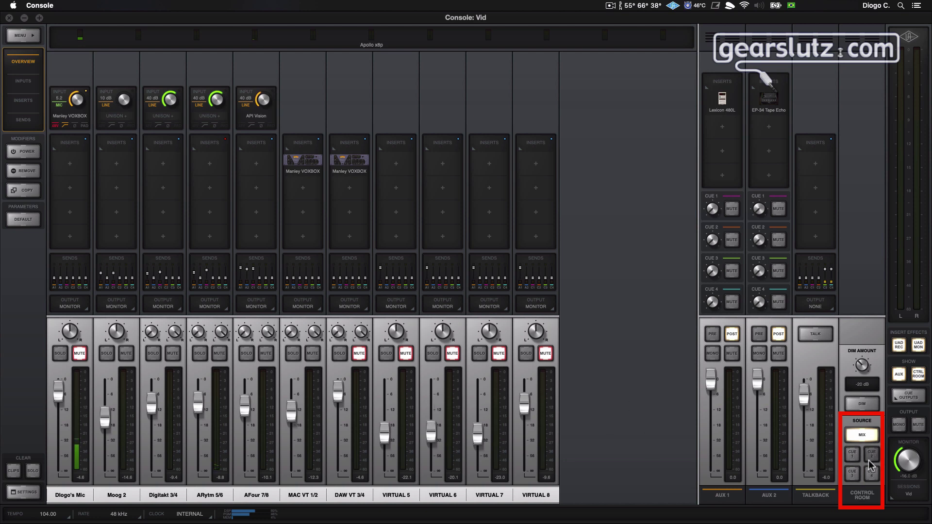
pyautogui.click(816, 335)
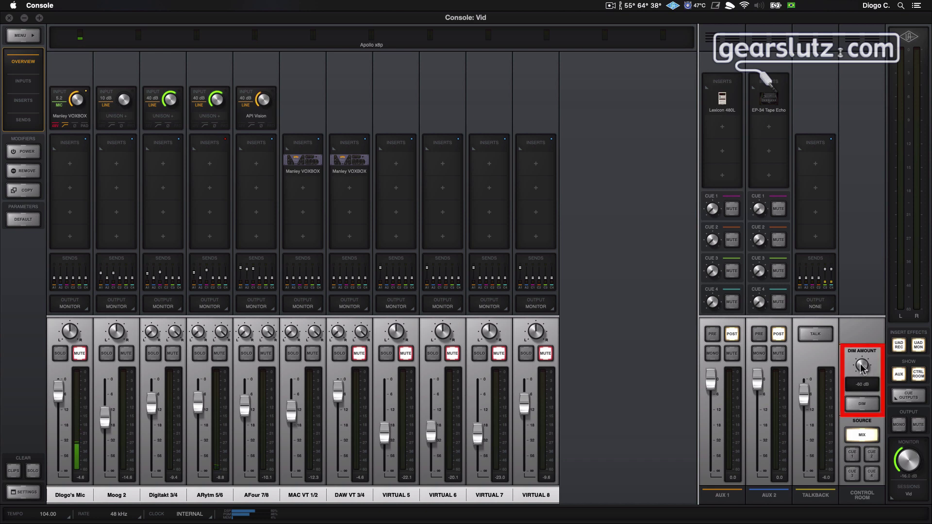
# - Set Dim Amount to -60 dB, then toggle MONO and MUTE, leaving the output in unmuted stereo
pyautogui.moveTo(861, 372); pyautogui.dragTo(854, 360)
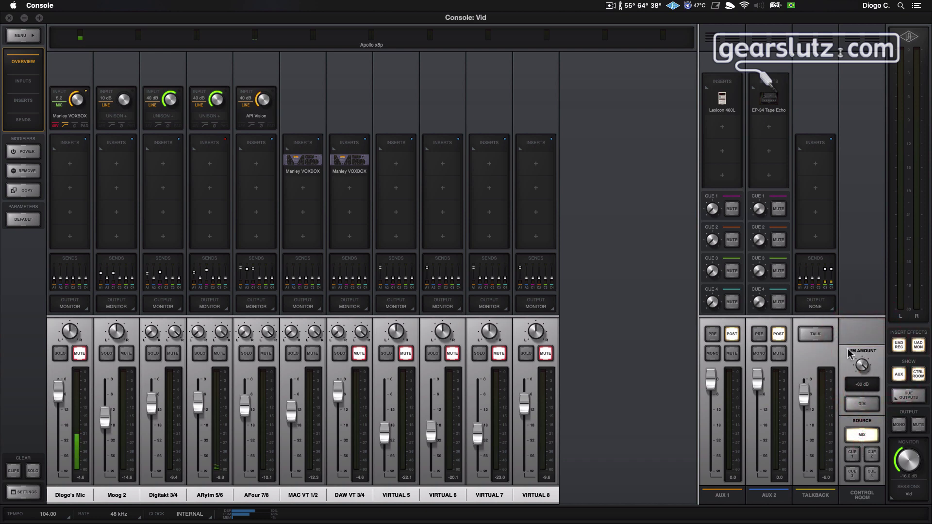
pyautogui.click(900, 425)
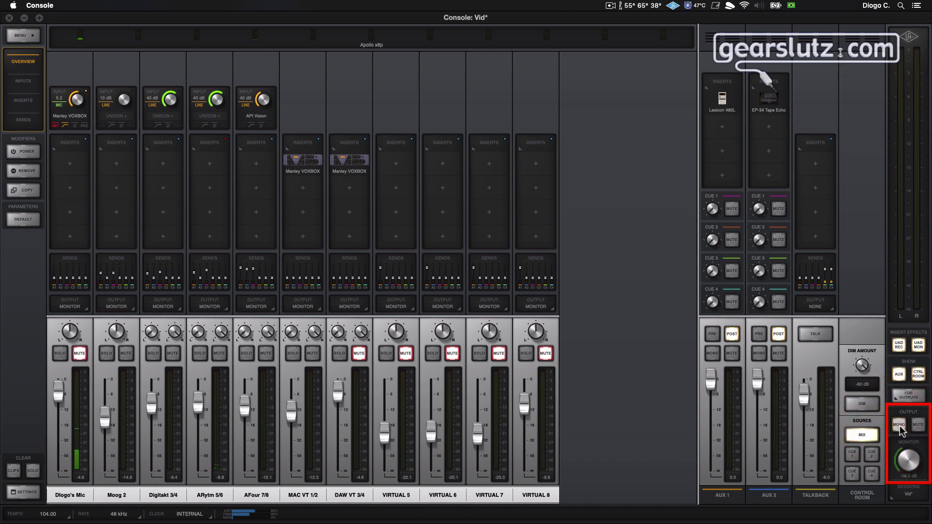
pyautogui.click(899, 425)
pyautogui.click(918, 425)
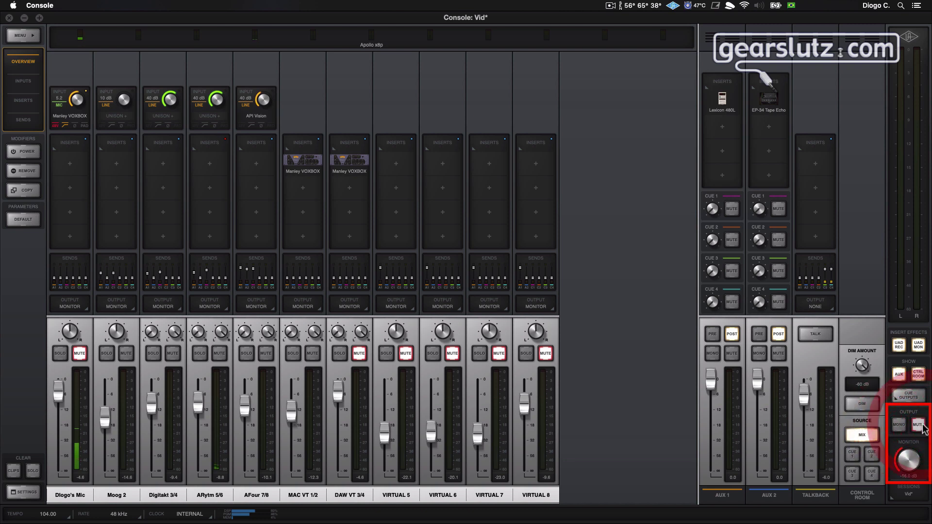
pyautogui.click(919, 426)
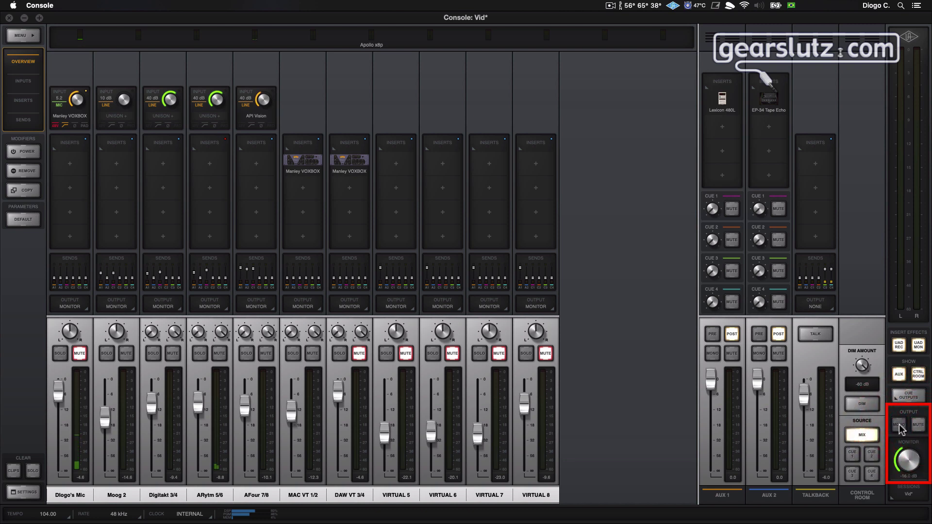